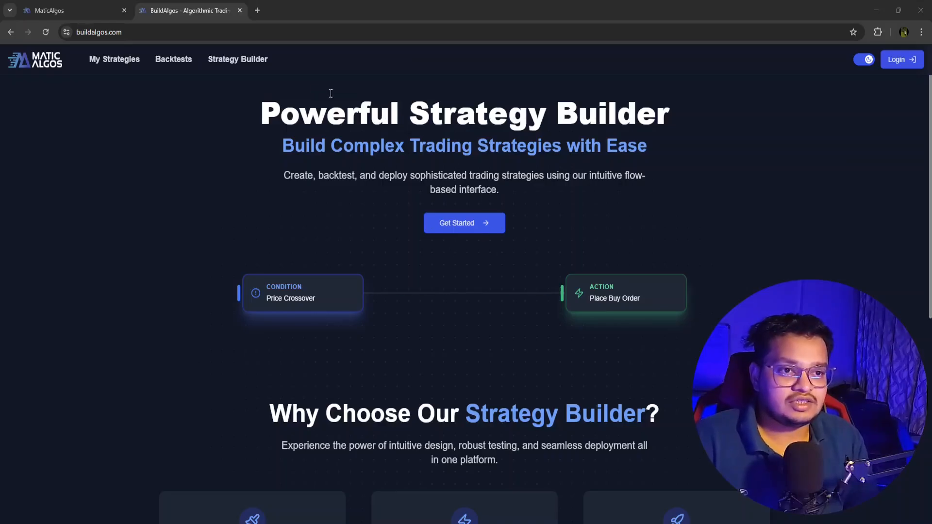
- Look over the Spark site's integrated brokers, order execution features and no-code strategy builder sections
{"action": "left_click", "coordinate": [73, 11]}
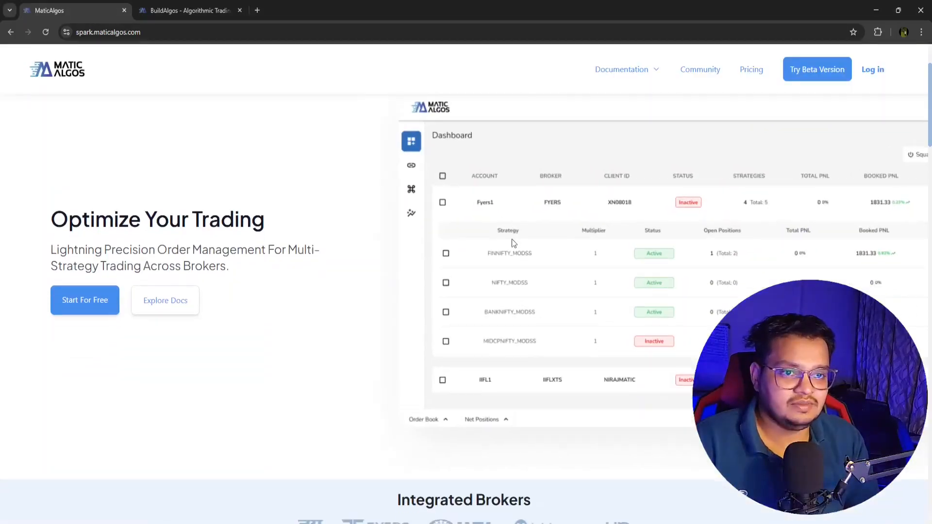
{"action": "scroll", "coordinate": [512, 239], "scroll_direction": "down", "scroll_amount": 3}
{"action": "scroll", "coordinate": [124, 285], "scroll_direction": "up", "scroll_amount": 2}
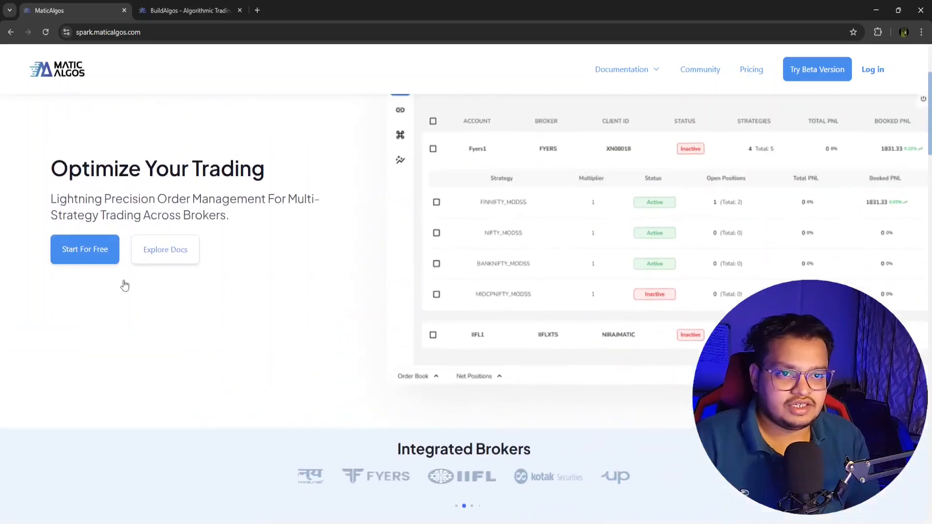
{"action": "scroll", "coordinate": [506, 292], "scroll_direction": "down", "scroll_amount": 4}
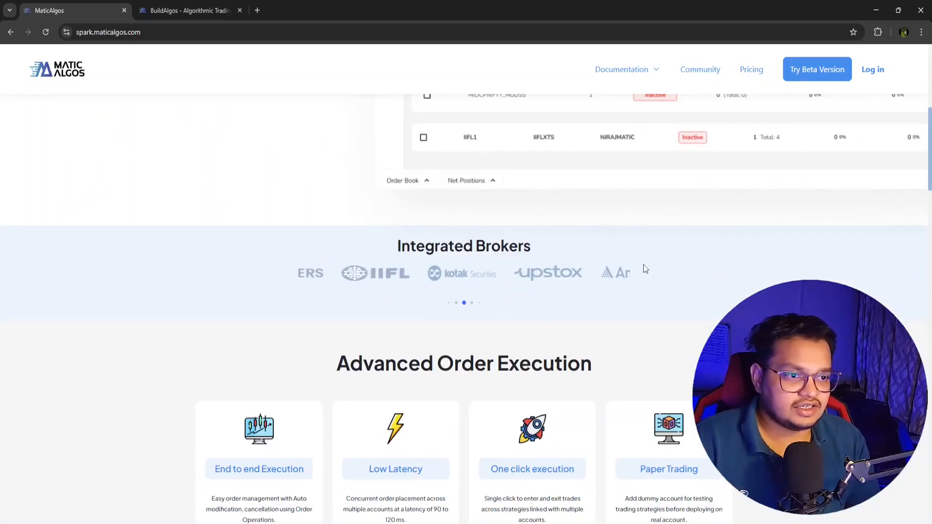
{"action": "scroll", "coordinate": [645, 270], "scroll_direction": "down", "scroll_amount": 8}
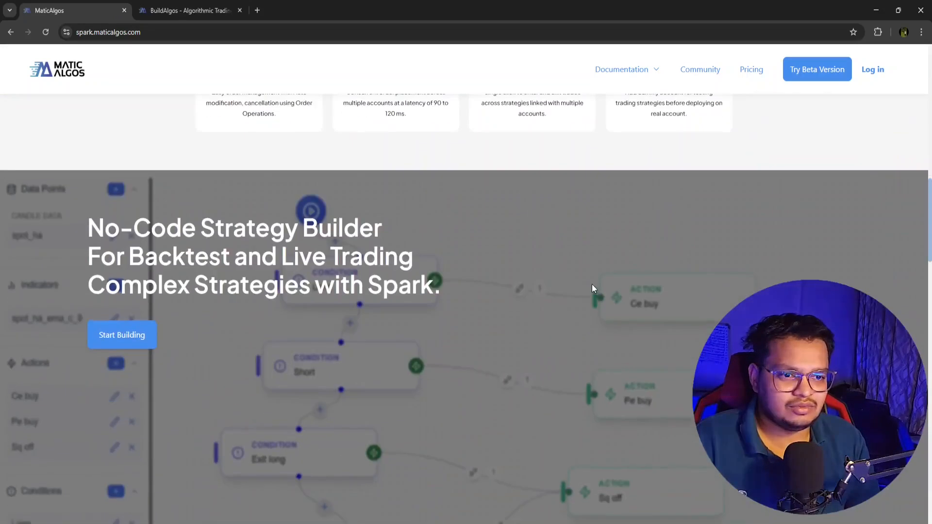
{"action": "scroll", "coordinate": [592, 288], "scroll_direction": "down", "scroll_amount": 10}
- Log in to the BuildAlgos site with the Spark account
{"action": "left_click", "coordinate": [151, 4]}
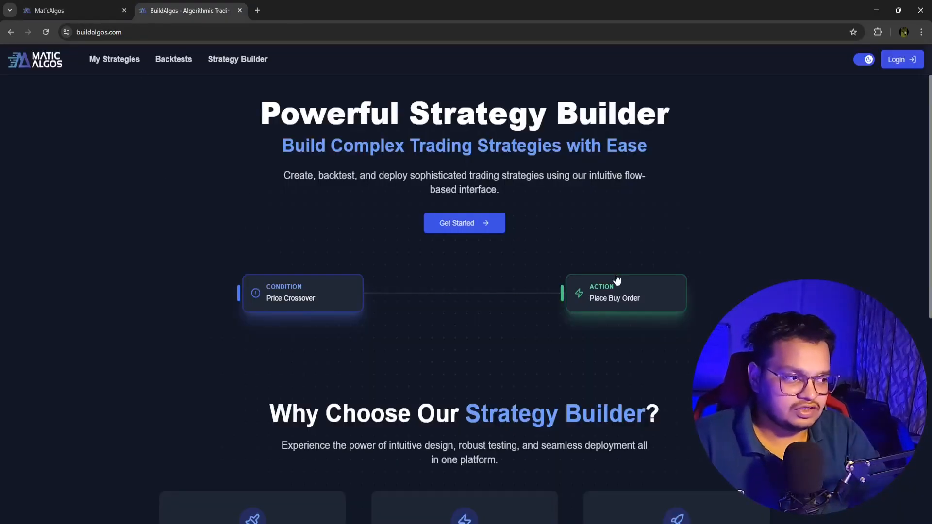
{"action": "left_click", "coordinate": [901, 60]}
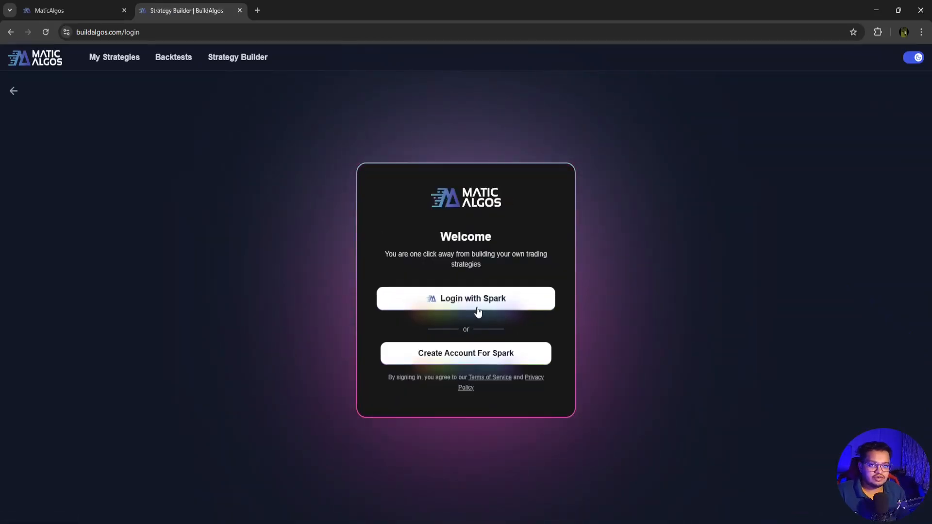
{"action": "left_click", "coordinate": [62, 10]}
{"action": "scroll", "coordinate": [315, 127], "scroll_direction": "up", "scroll_amount": 4}
{"action": "left_click", "coordinate": [180, 9]}
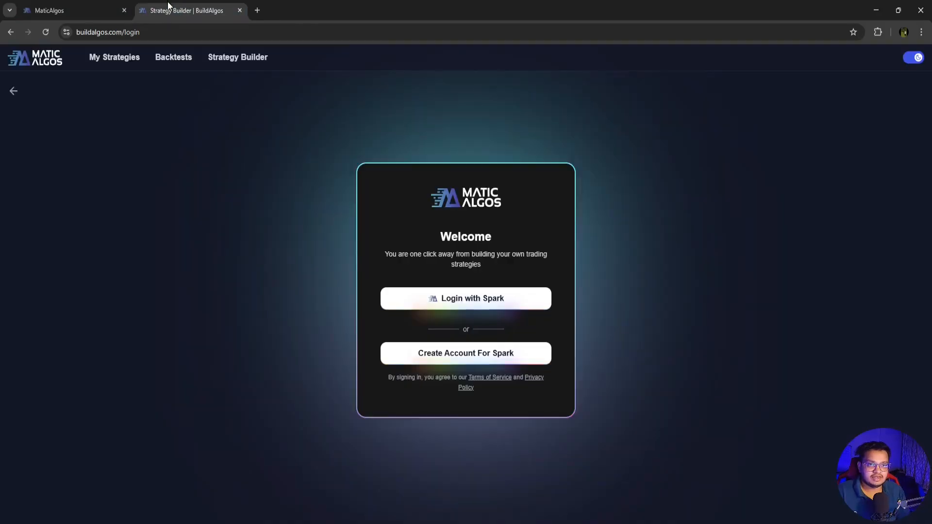
{"action": "left_click", "coordinate": [485, 297]}
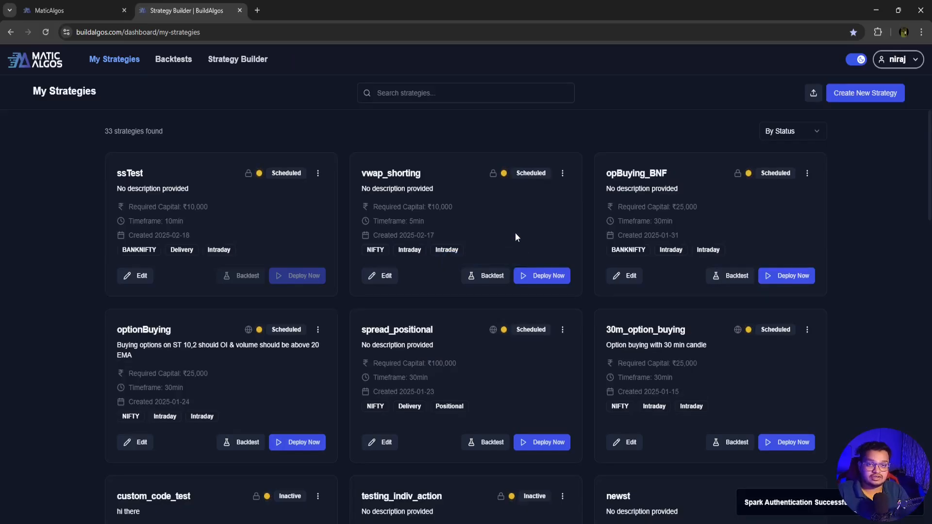
- Revisit the Spark site briefly and look through the saved strategies listed in BuildAlgos
{"action": "left_click", "coordinate": [73, 10]}
{"action": "scroll", "coordinate": [517, 261], "scroll_direction": "up", "scroll_amount": 5}
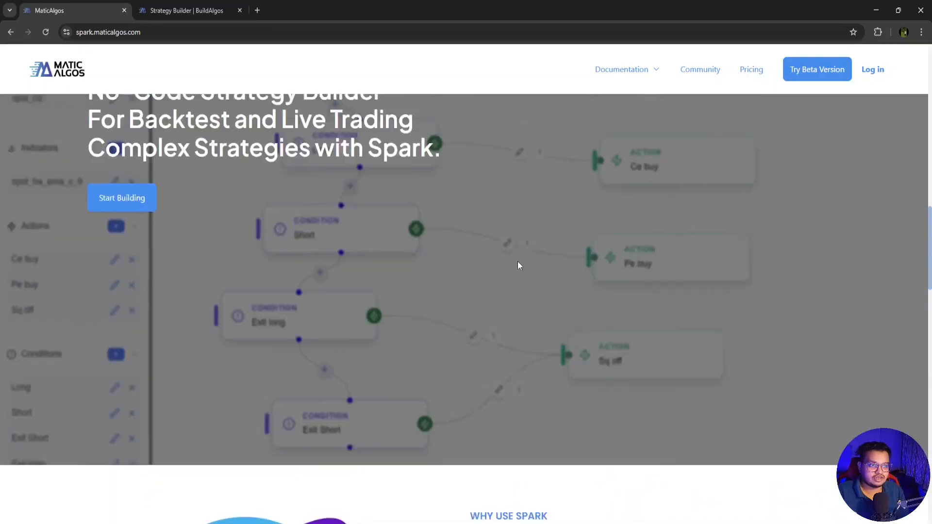
{"action": "left_click", "coordinate": [186, 10]}
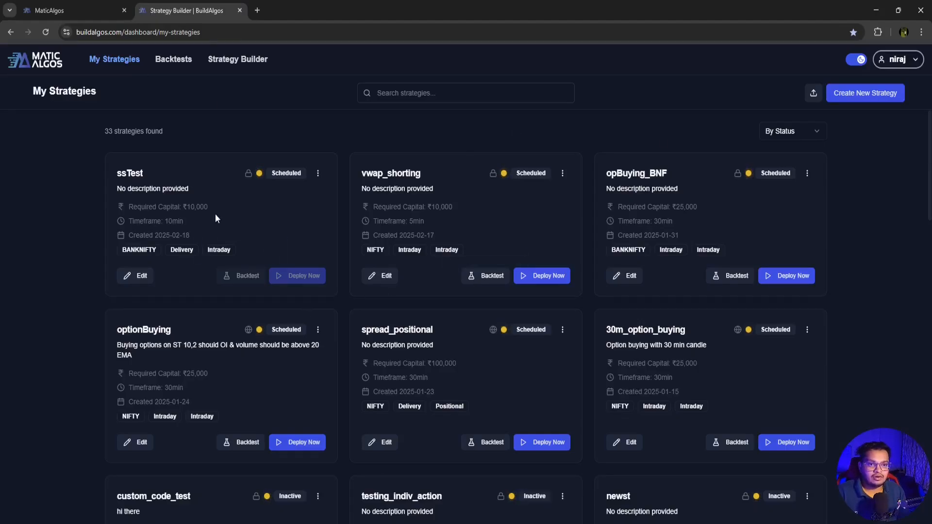
{"action": "scroll", "coordinate": [604, 366], "scroll_direction": "down", "scroll_amount": 5}
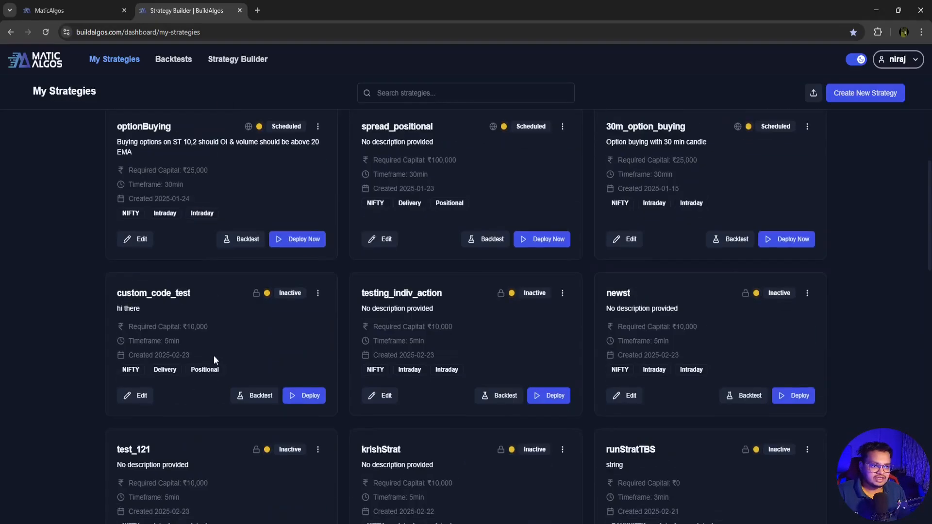
{"action": "scroll", "coordinate": [536, 363], "scroll_direction": "up", "scroll_amount": 5}
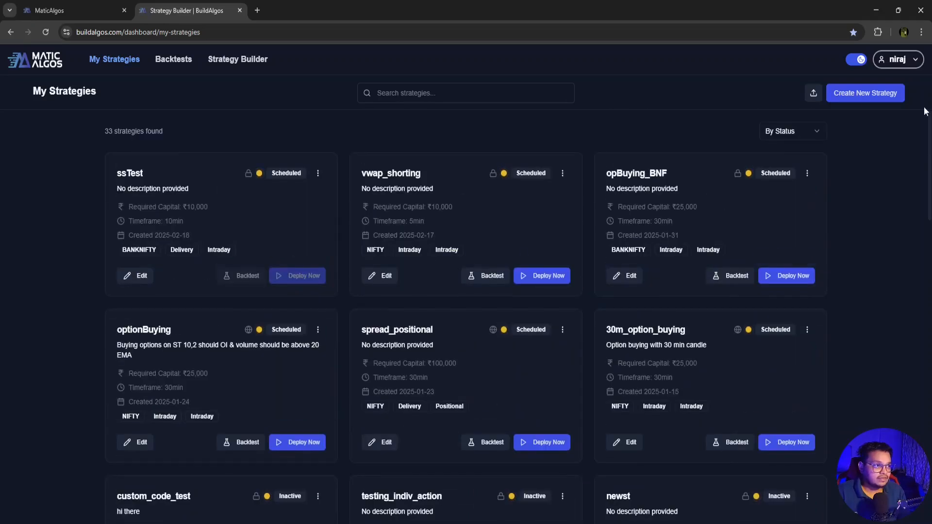
- Create a new strategy in the Strategy Builder
{"action": "left_click", "coordinate": [863, 104]}
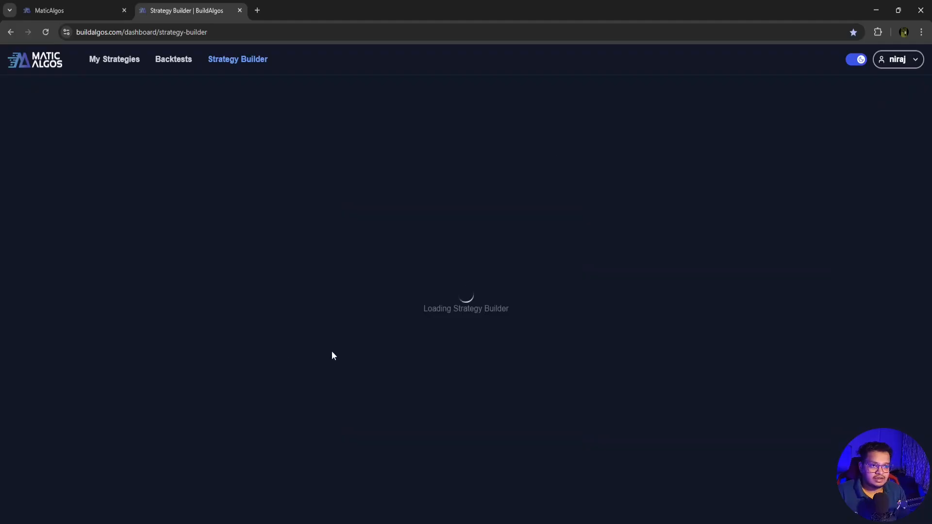
{"action": "left_click_drag", "start_coordinate": [437, 311], "coordinate": [469, 299]}
{"action": "left_click_drag", "start_coordinate": [399, 271], "coordinate": [472, 331]}
{"action": "scroll", "coordinate": [445, 306], "scroll_direction": "up", "scroll_amount": 1}
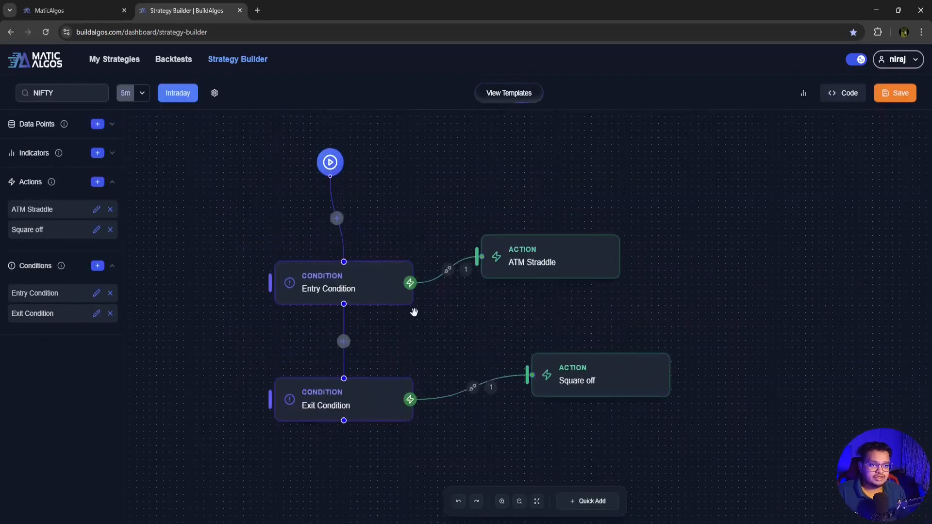
- Look through the public strategy templates and close the template list without choosing one
{"action": "left_click", "coordinate": [509, 94]}
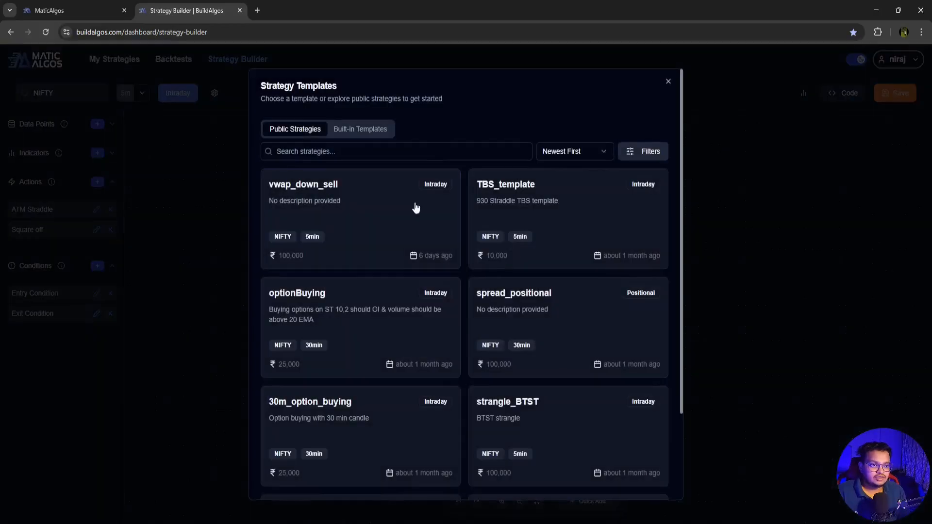
{"action": "scroll", "coordinate": [505, 401], "scroll_direction": "down", "scroll_amount": 2}
{"action": "scroll", "coordinate": [607, 346], "scroll_direction": "up", "scroll_amount": 2}
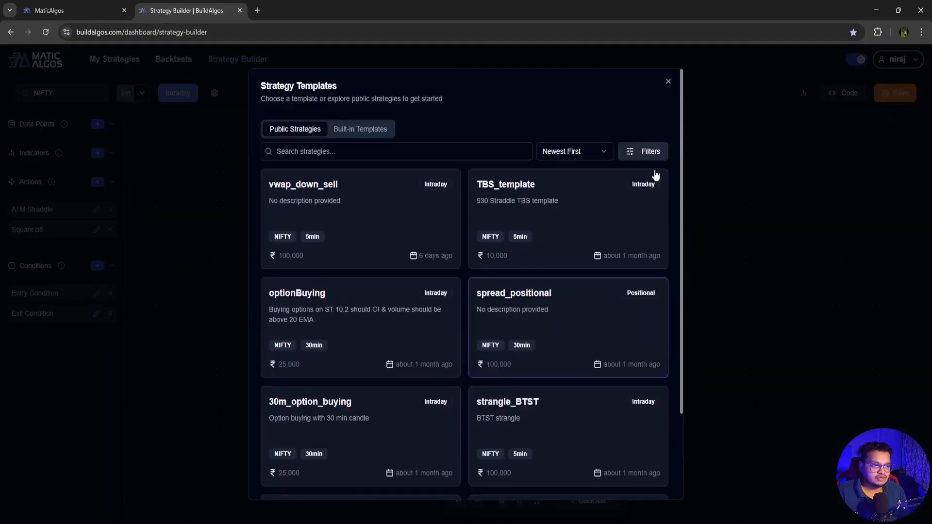
{"action": "left_click", "coordinate": [668, 81]}
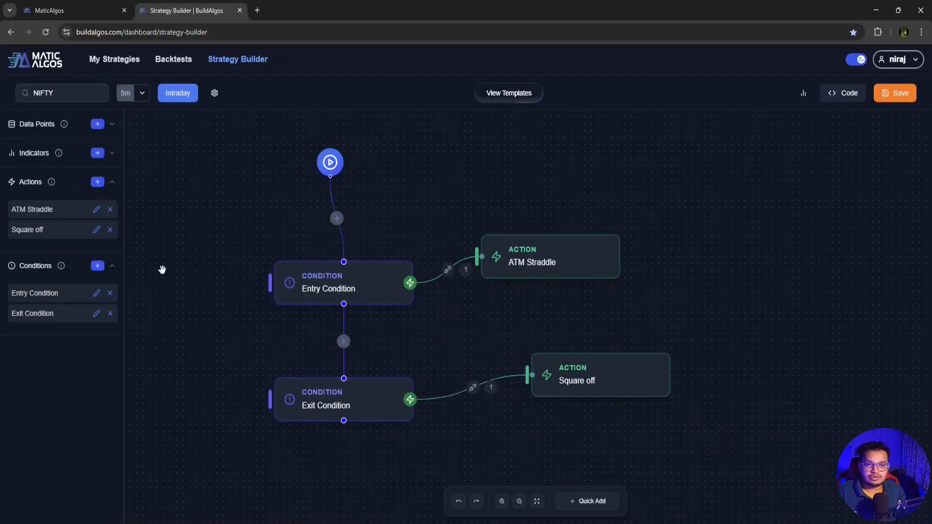
- Examine the settings of the default Entry Condition node and close them
{"action": "mouse_move", "coordinate": [297, 291]}
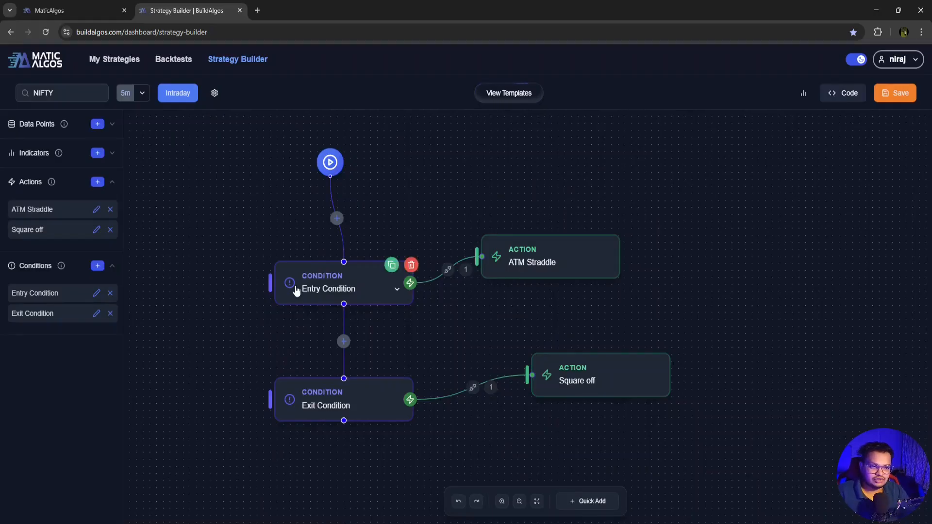
{"action": "left_click", "coordinate": [335, 296]}
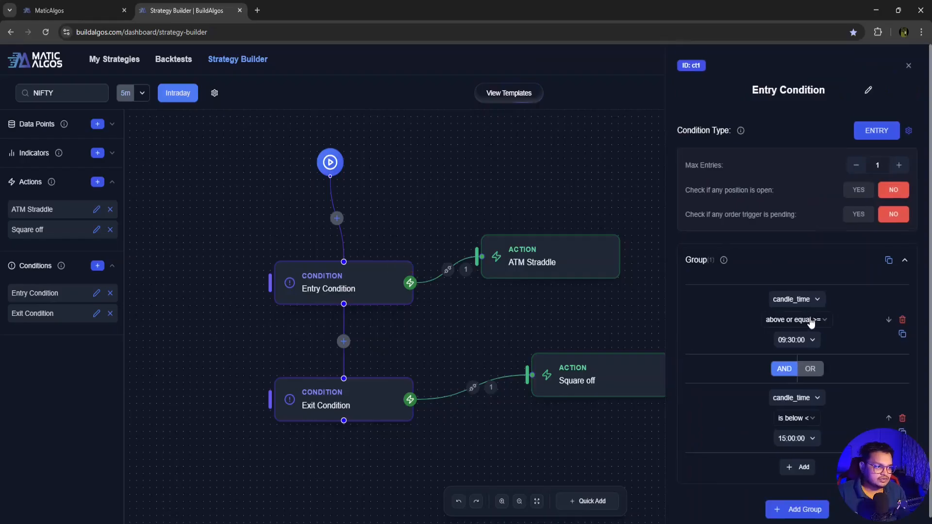
{"action": "left_click", "coordinate": [909, 59]}
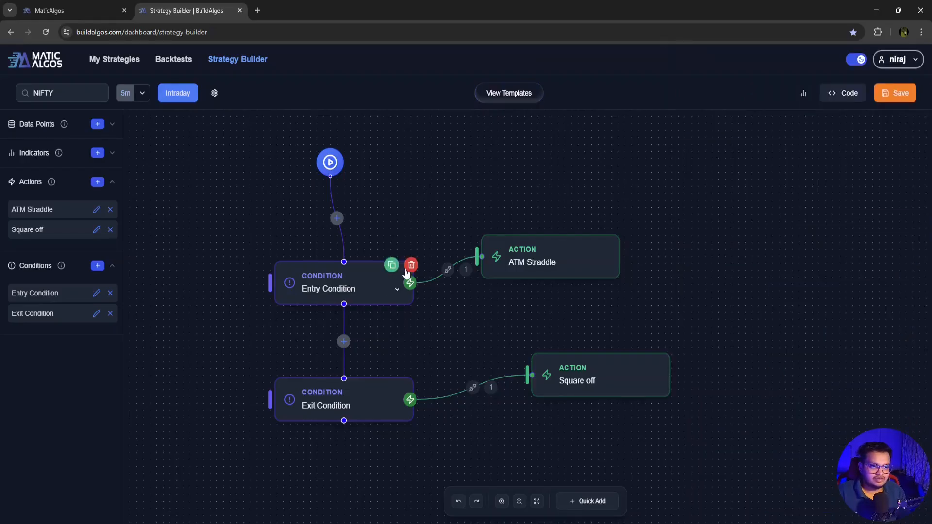
- Delete the default Entry Condition, Exit Condition, ATM Straddle and Square off nodes from the canvas
{"action": "left_click", "coordinate": [409, 267]}
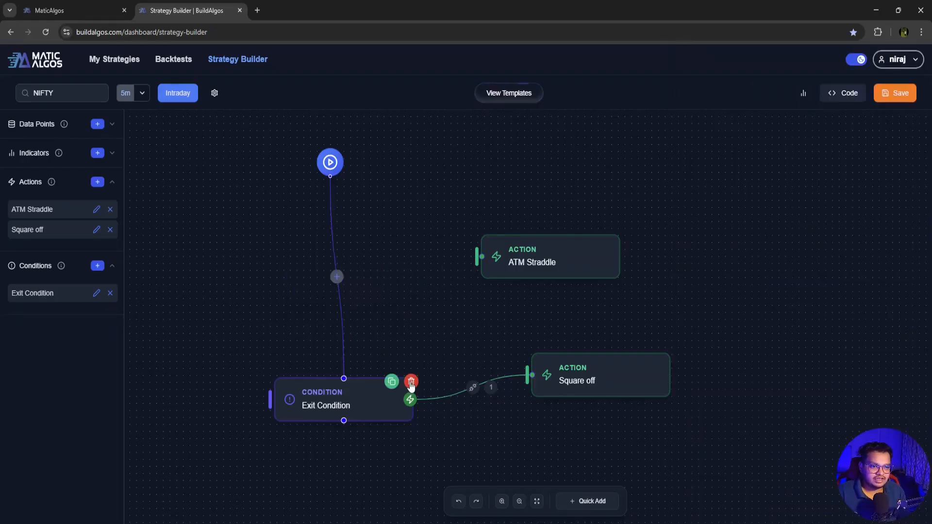
{"action": "left_click", "coordinate": [410, 382]}
{"action": "left_click", "coordinate": [617, 239]}
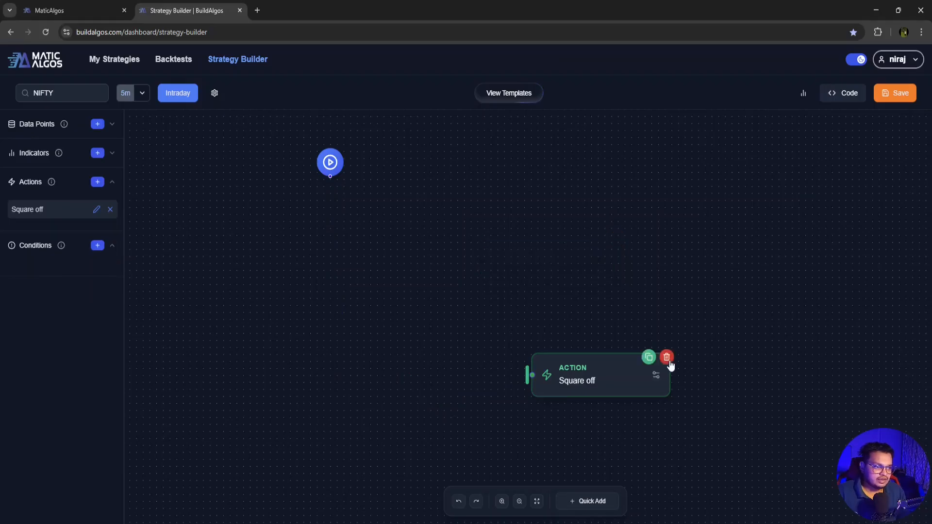
{"action": "left_click", "coordinate": [667, 358]}
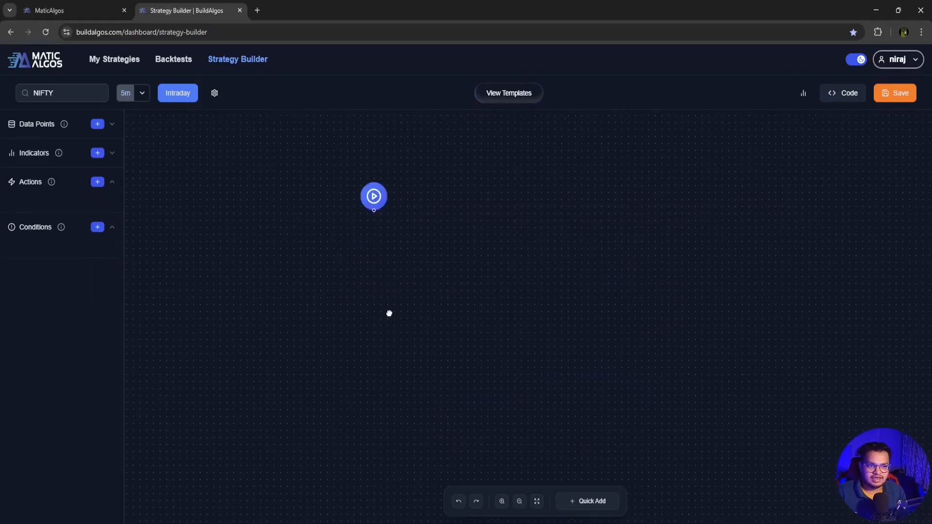
- Add a new condition node to the flow and place it below the start node, slightly to its left
{"action": "left_click", "coordinate": [585, 502]}
{"action": "left_click", "coordinate": [609, 470]}
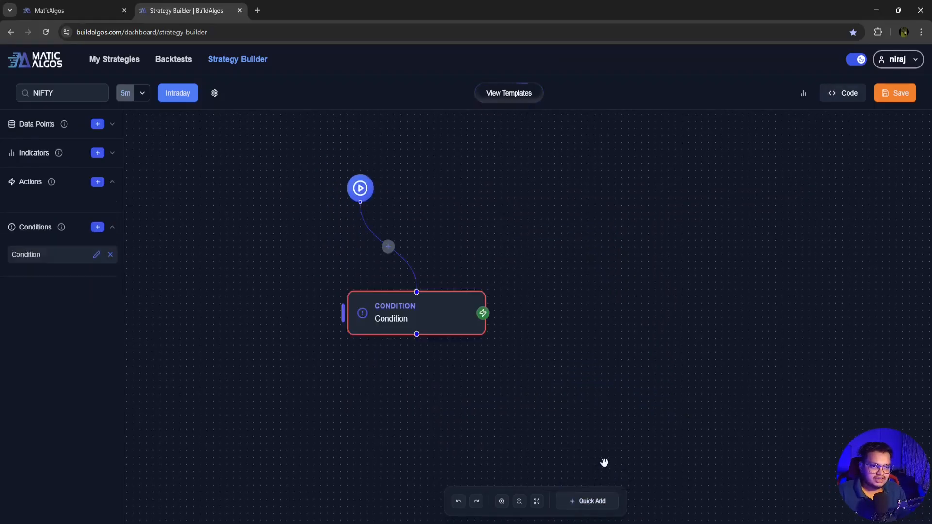
{"action": "left_click_drag", "start_coordinate": [418, 333], "coordinate": [327, 346]}
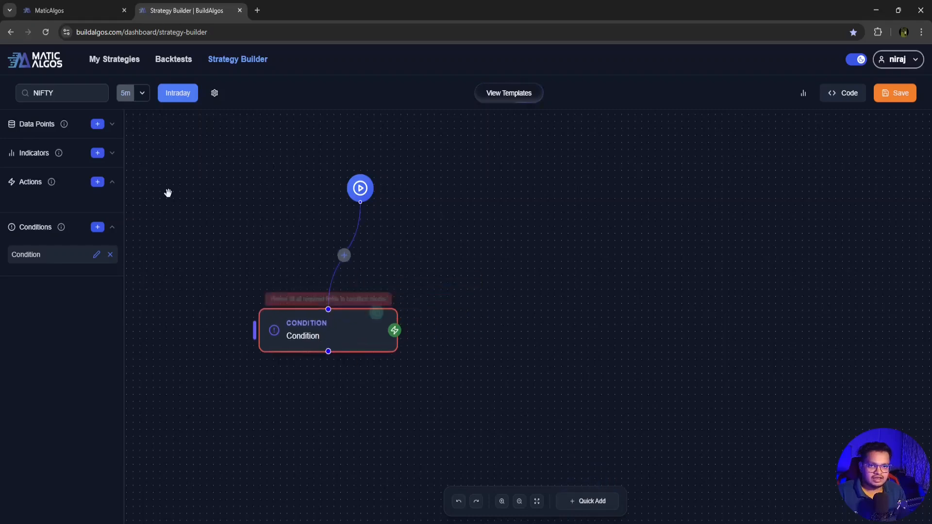
- Add a Candle Data data point of type SPOT for NIFTY with candlestick candles and a 1 Day duration
{"action": "left_click", "coordinate": [96, 126]}
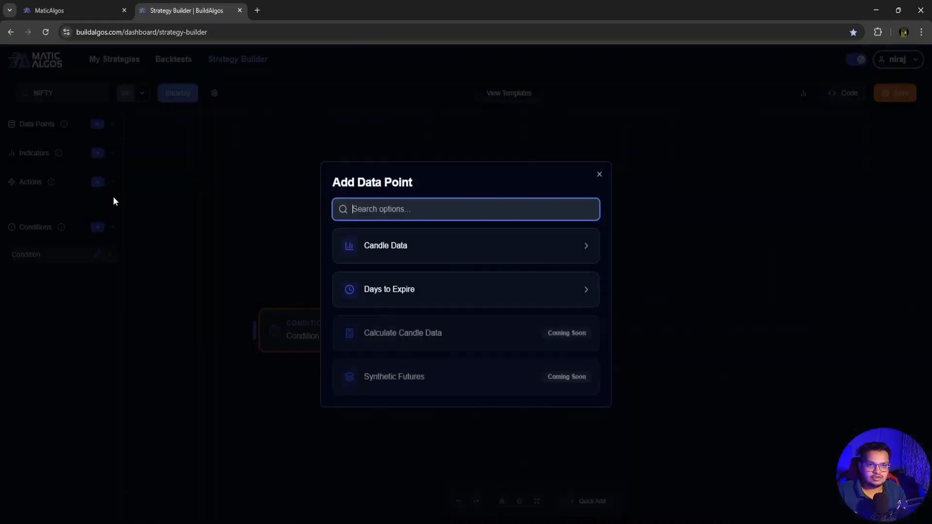
{"action": "left_click", "coordinate": [439, 242]}
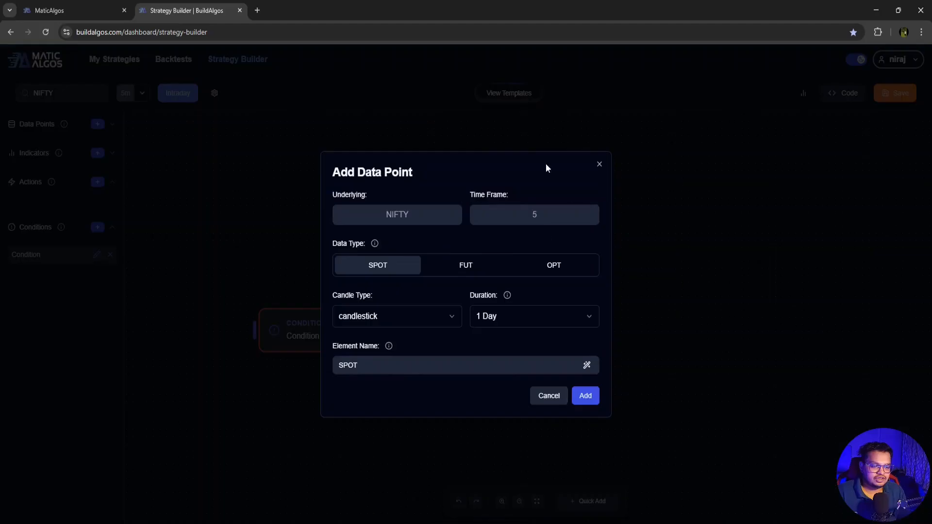
{"action": "left_click", "coordinate": [586, 396]}
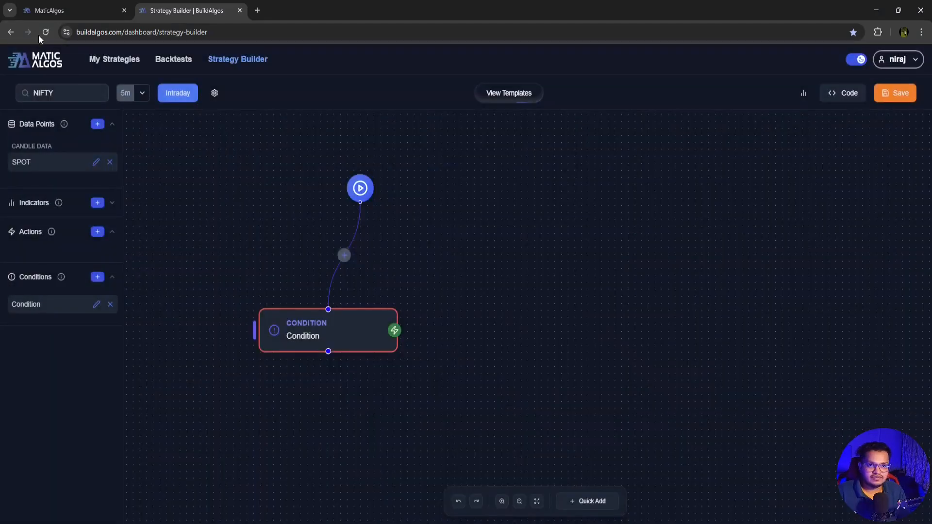
- Look at the symbols available as the strategy's underlying and close the symbol selection without picking one
{"action": "left_click", "coordinate": [65, 90]}
{"action": "left_click", "coordinate": [170, 93]}
{"action": "left_click", "coordinate": [143, 93]}
{"action": "left_click", "coordinate": [70, 91]}
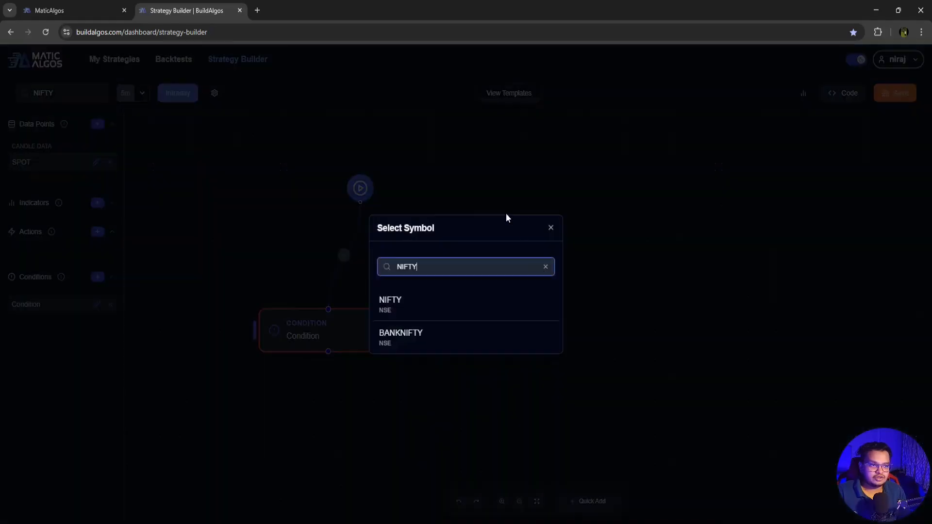
{"action": "left_click", "coordinate": [546, 267]}
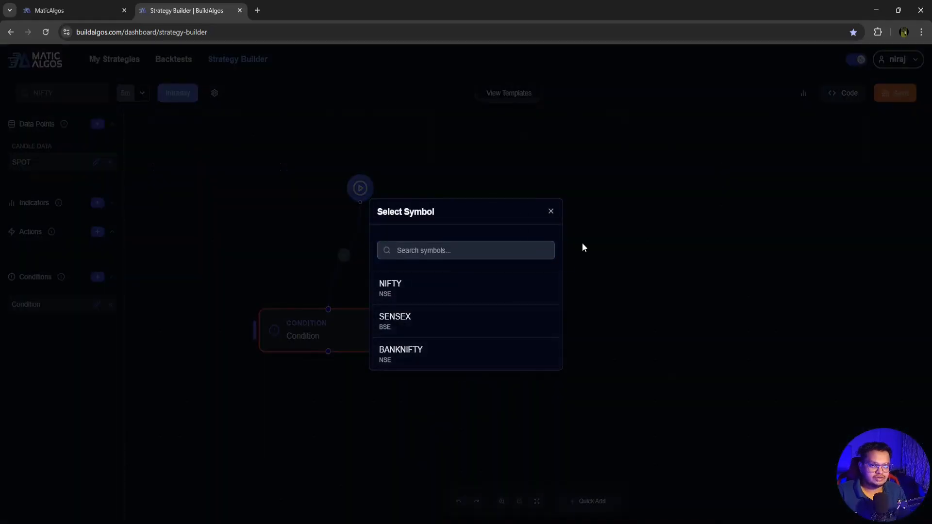
{"action": "left_click", "coordinate": [551, 212]}
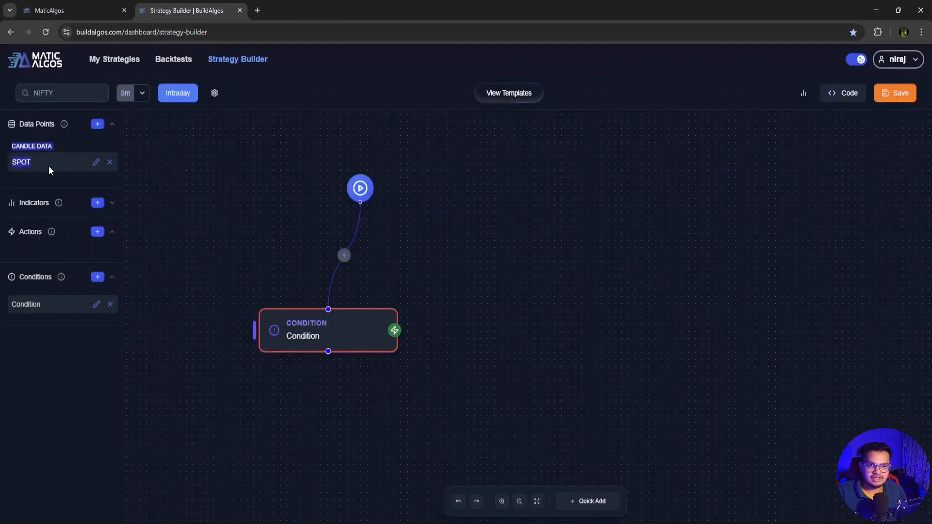
- Add a SuperTrend indicator on the SPOT data with length 5 and multiplier 2
{"action": "left_click", "coordinate": [96, 203]}
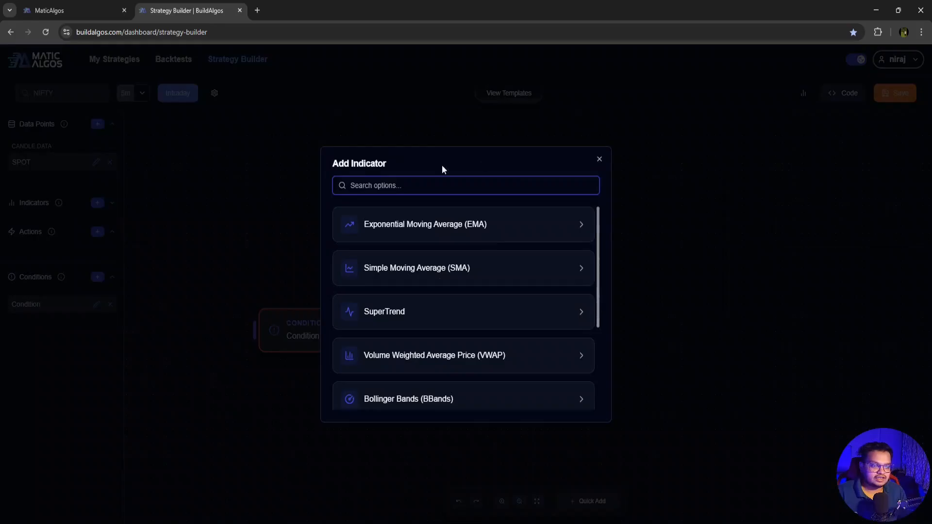
{"action": "left_click", "coordinate": [463, 309]}
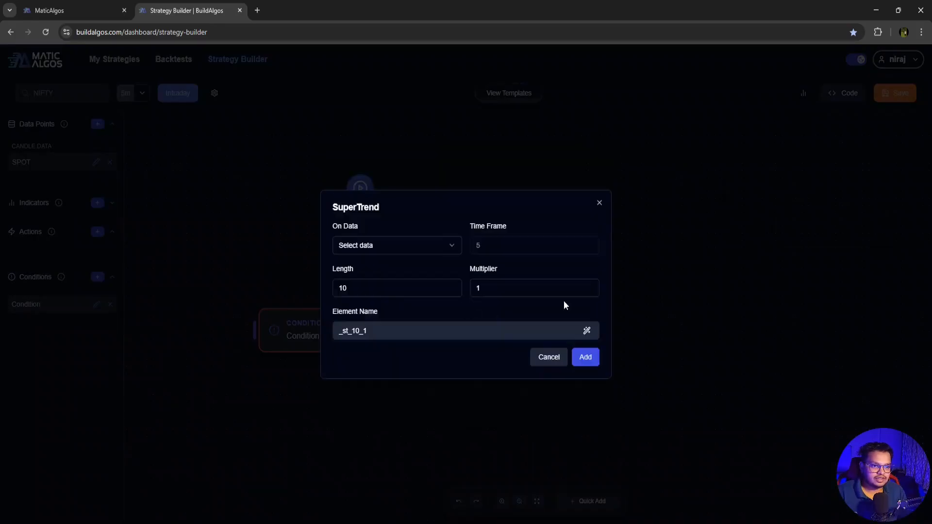
{"action": "double_click", "coordinate": [370, 294]}
{"action": "type", "text": "5"}
{"action": "key", "text": "Tab"}
{"action": "type", "text": "2"}
{"action": "left_click", "coordinate": [374, 247]}
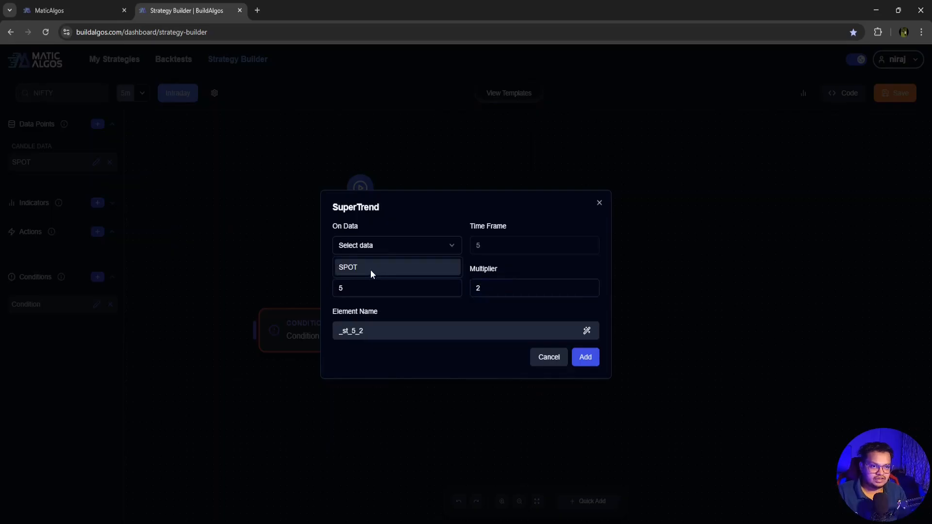
{"action": "left_click", "coordinate": [353, 266]}
{"action": "left_click", "coordinate": [586, 359]}
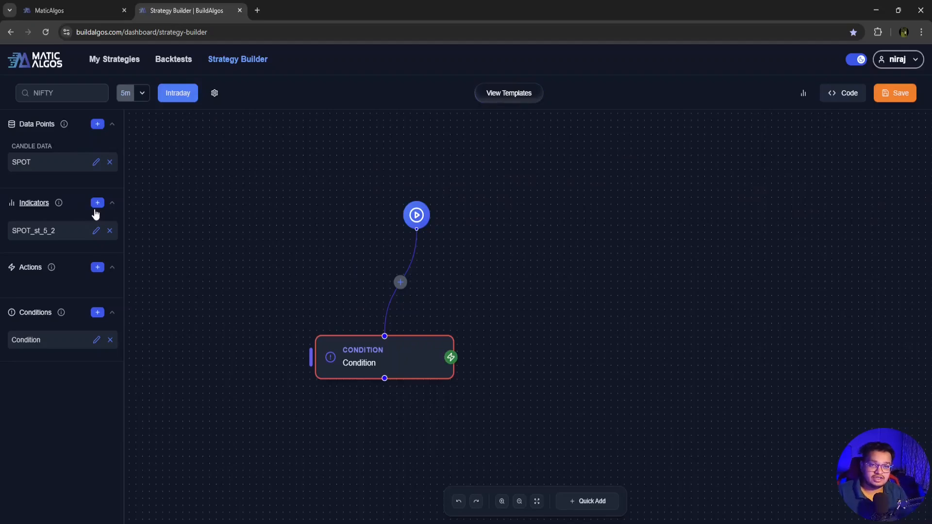
{"action": "left_click", "coordinate": [97, 125]}
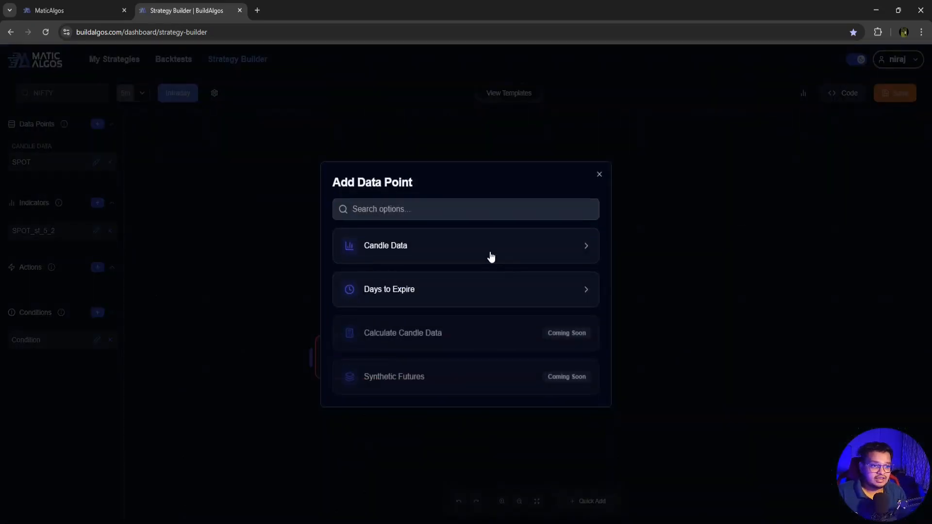
{"action": "left_click", "coordinate": [491, 257]}
{"action": "left_click", "coordinate": [560, 265]}
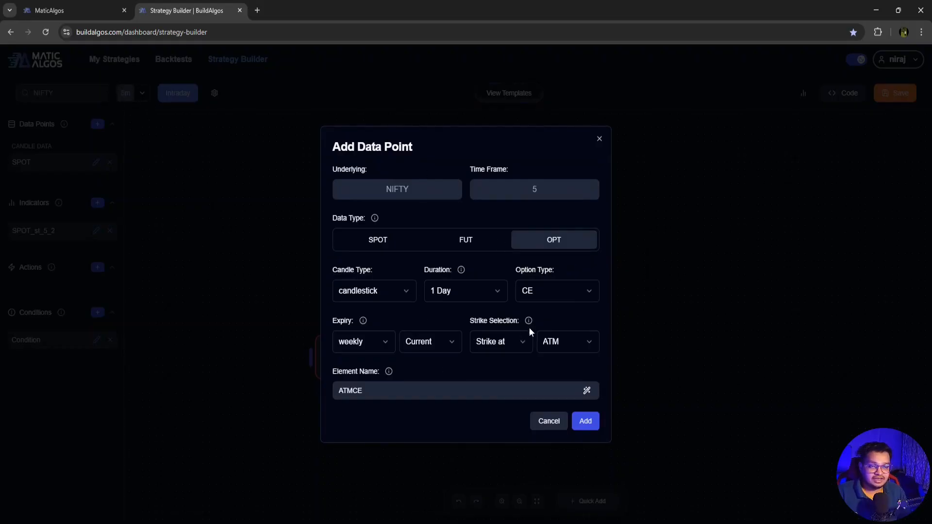
{"action": "left_click", "coordinate": [561, 425]}
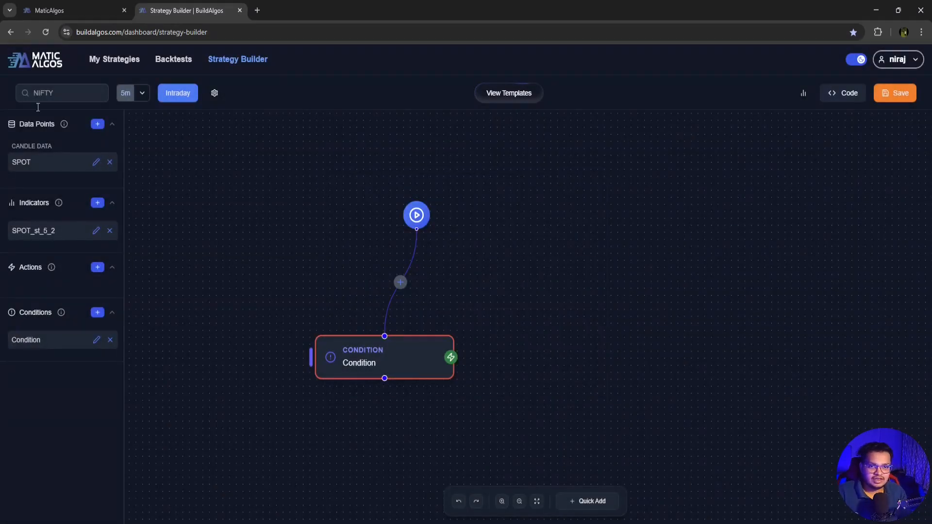
{"action": "double_click", "coordinate": [15, 229]}
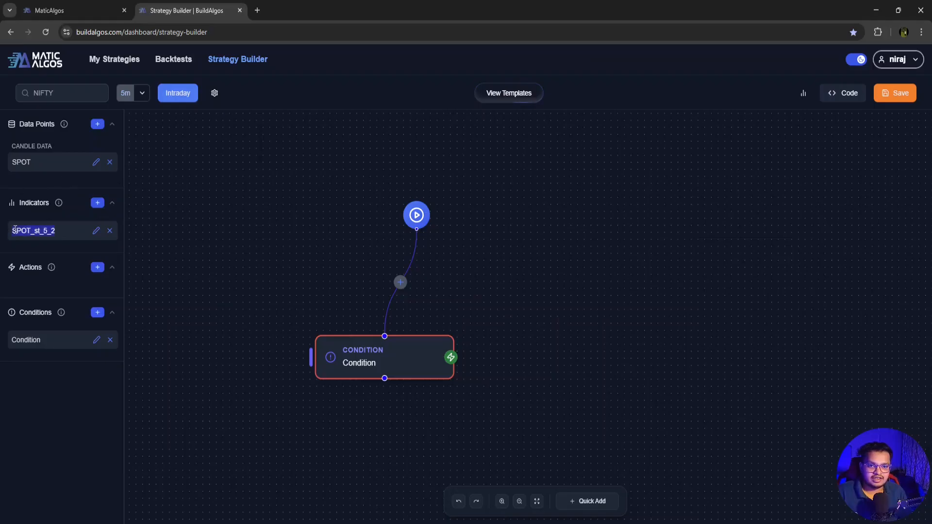
{"action": "left_click", "coordinate": [63, 228]}
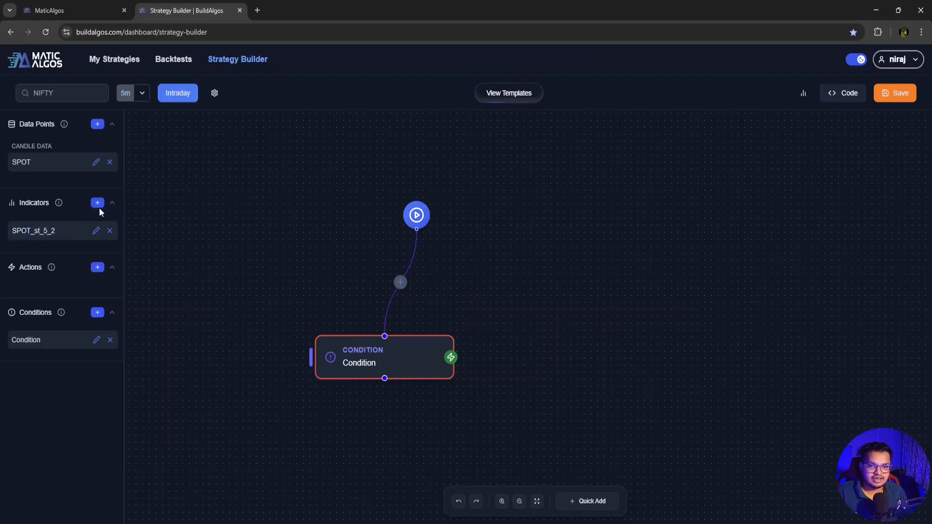
- Make the condition node an ENTRY condition and set its check for any open position to YES
{"action": "left_click", "coordinate": [394, 360]}
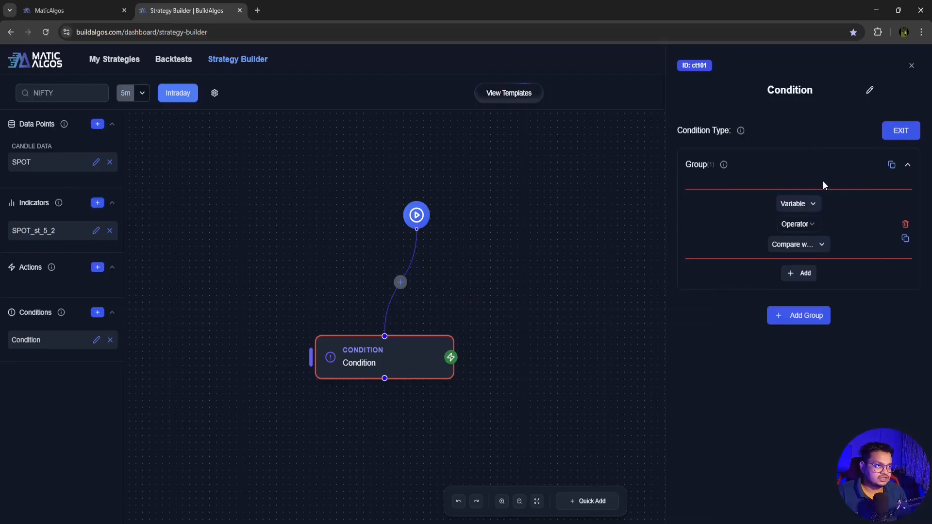
{"action": "left_click", "coordinate": [891, 138]}
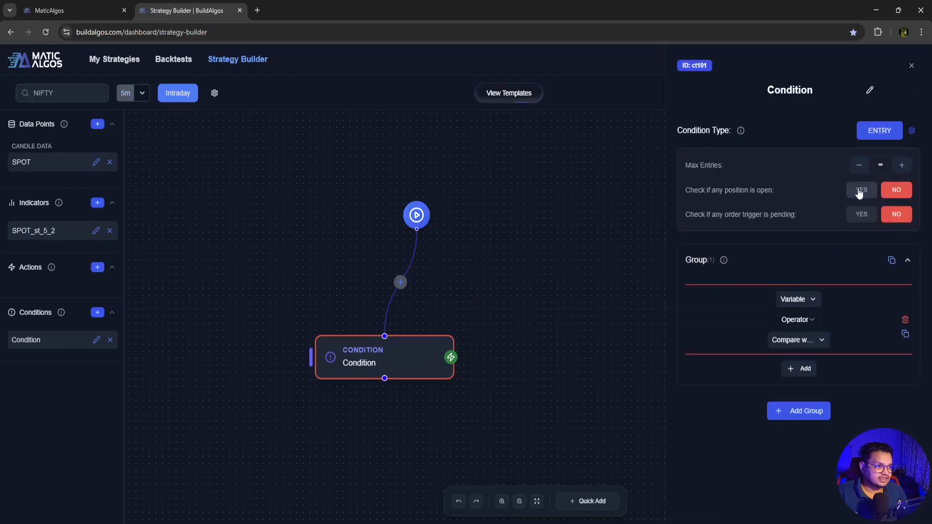
{"action": "left_click_drag", "start_coordinate": [685, 191], "coordinate": [767, 192]}
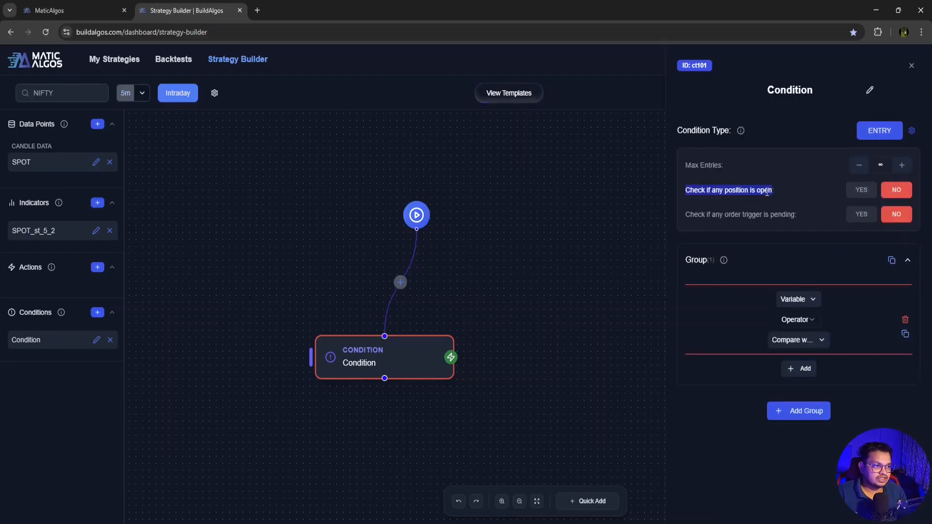
{"action": "left_click", "coordinate": [854, 194]}
{"action": "left_click", "coordinate": [769, 198]}
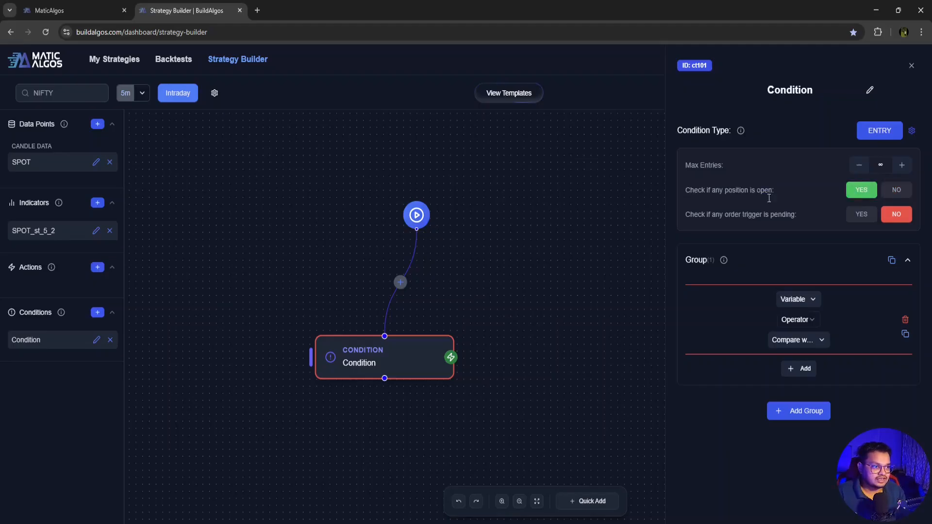
- Set the first operand of the condition's rule to SPOT with the close column and the Current period
{"action": "left_click", "coordinate": [806, 299]}
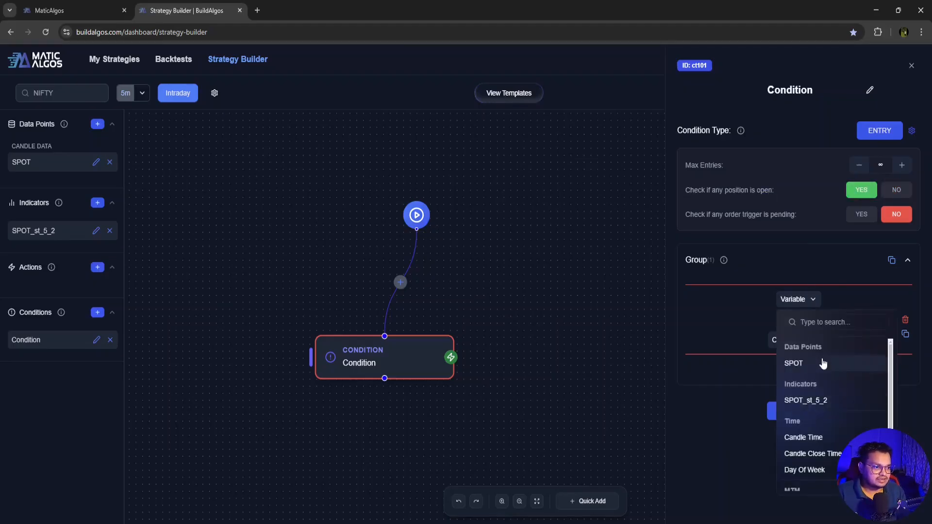
{"action": "left_click", "coordinate": [826, 365]}
{"action": "left_click", "coordinate": [796, 299]}
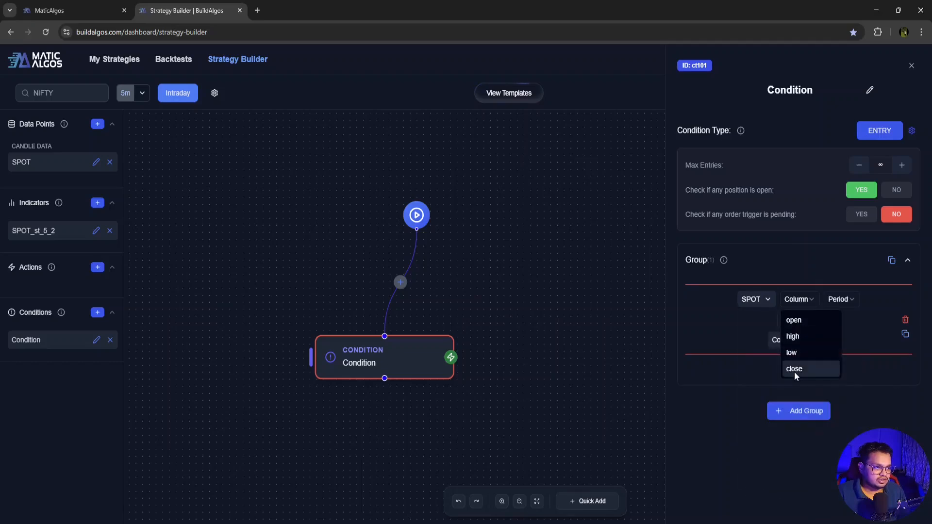
{"action": "left_click", "coordinate": [794, 372]}
{"action": "left_click", "coordinate": [837, 299]}
{"action": "left_click", "coordinate": [838, 321]}
- Complete the rule with the cross above operator, compared with SPOT_st_5_2 at the Current period
{"action": "left_click", "coordinate": [797, 320]}
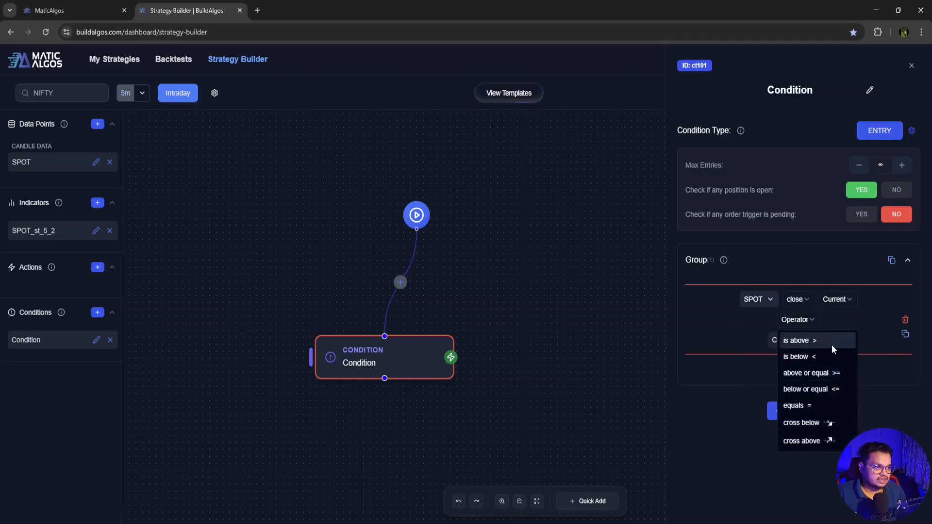
{"action": "left_click", "coordinate": [834, 441]}
{"action": "left_click", "coordinate": [799, 340]}
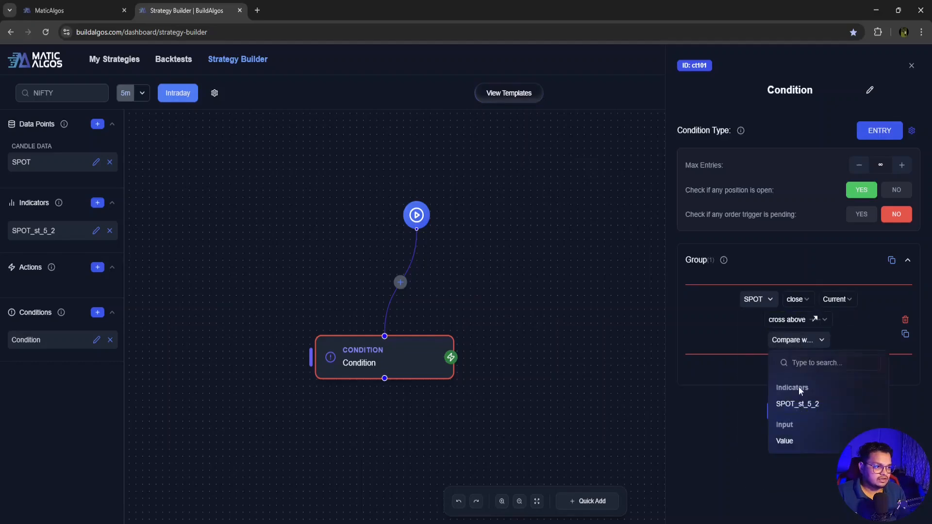
{"action": "left_click", "coordinate": [817, 403]}
{"action": "left_click", "coordinate": [831, 340]}
{"action": "left_click", "coordinate": [829, 359]}
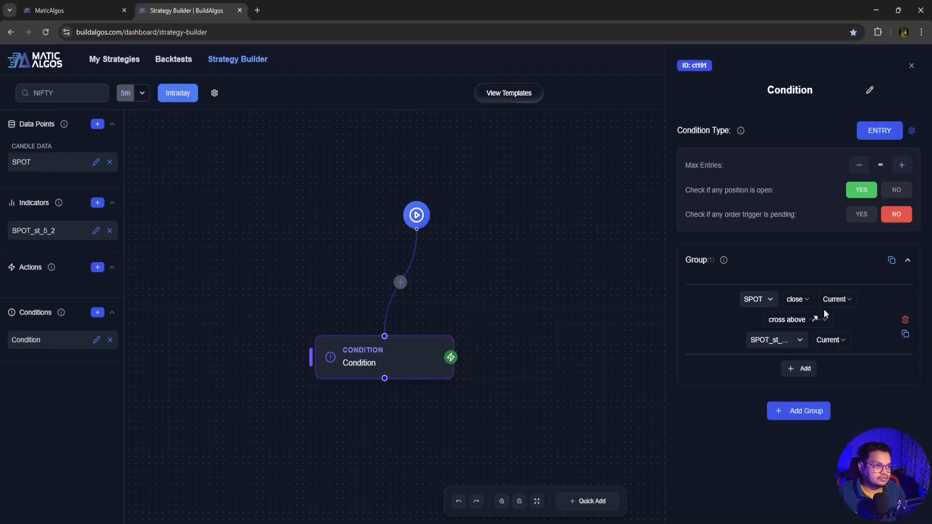
- Rename the condition as Buy Condition and close its settings
{"action": "left_click", "coordinate": [754, 88]}
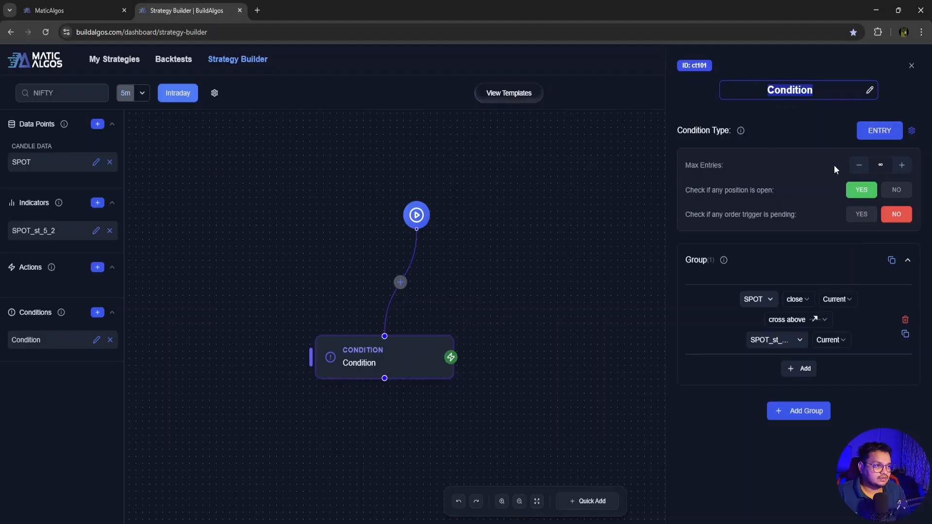
{"action": "type", "text": "Buy Condition"}
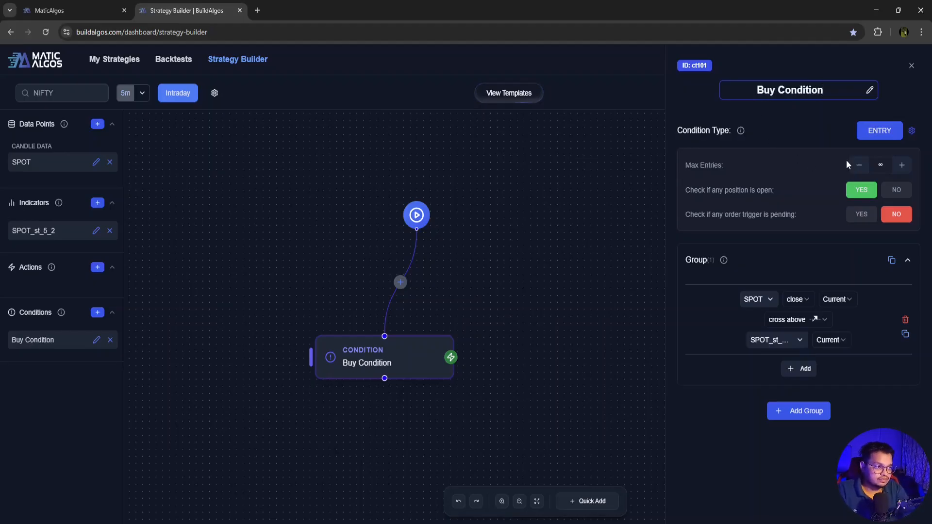
{"action": "left_click", "coordinate": [913, 67]}
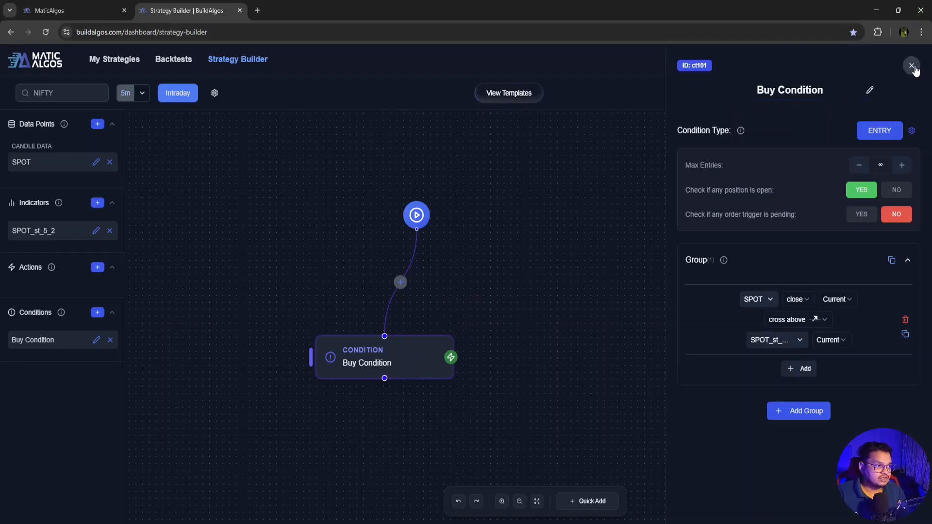
{"action": "left_click", "coordinate": [912, 66]}
- Add an action node to the flow and add a new position to it
{"action": "left_click", "coordinate": [593, 503]}
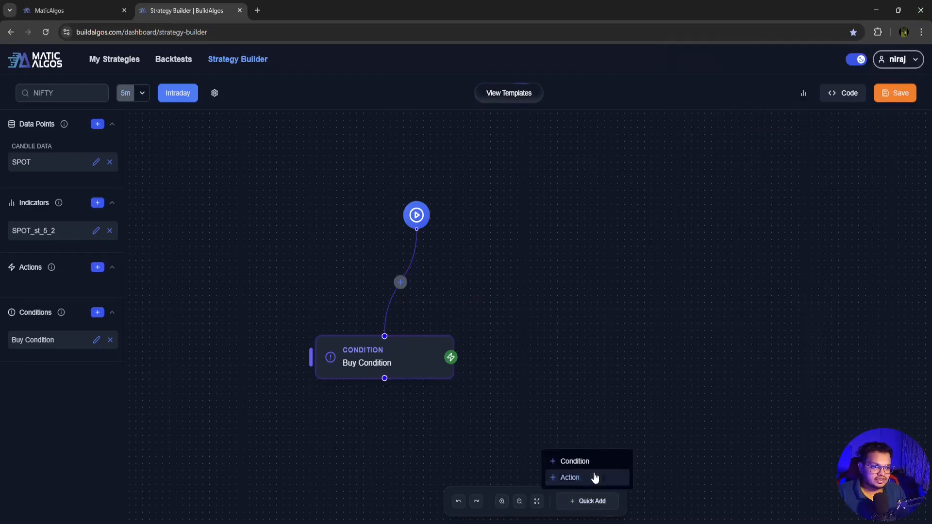
{"action": "left_click", "coordinate": [595, 479]}
{"action": "left_click", "coordinate": [568, 365]}
{"action": "left_click", "coordinate": [765, 139]}
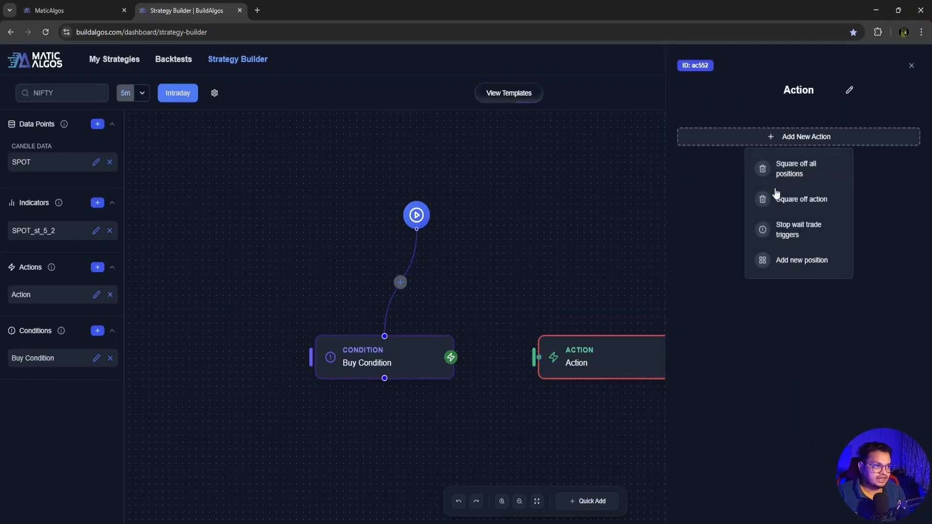
{"action": "left_click", "coordinate": [811, 262]}
- Set the new position's quantity to 75, leaving it without a target
{"action": "left_click", "coordinate": [721, 228]}
{"action": "type", "text": "75"}
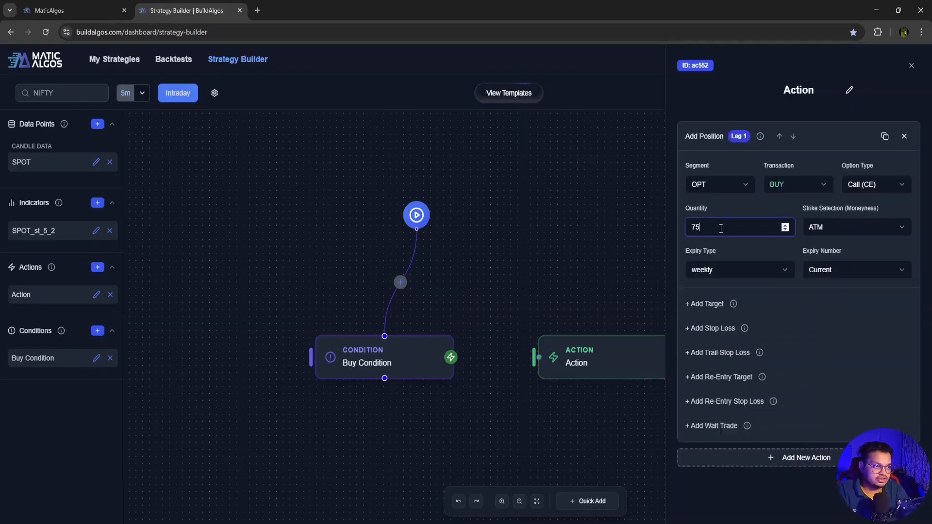
{"action": "left_click", "coordinate": [725, 216]}
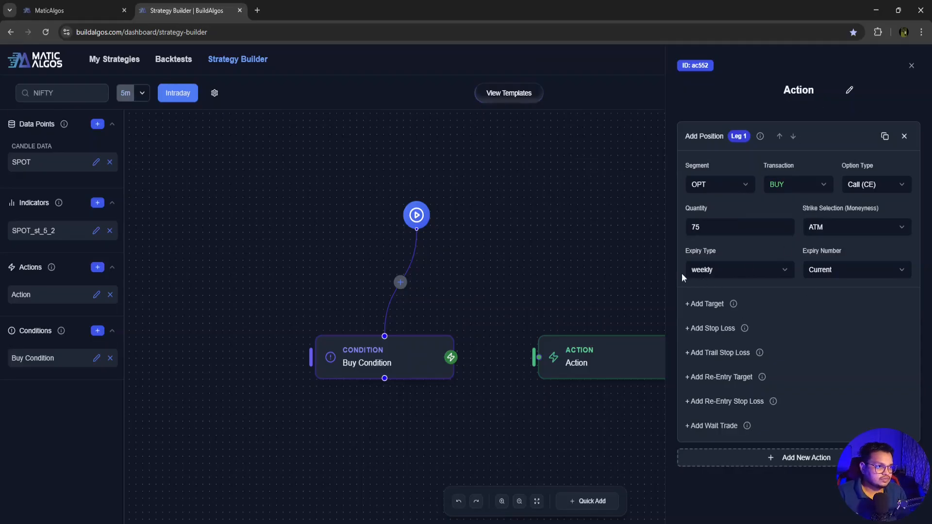
{"action": "left_click", "coordinate": [705, 304]}
{"action": "left_click", "coordinate": [707, 304]}
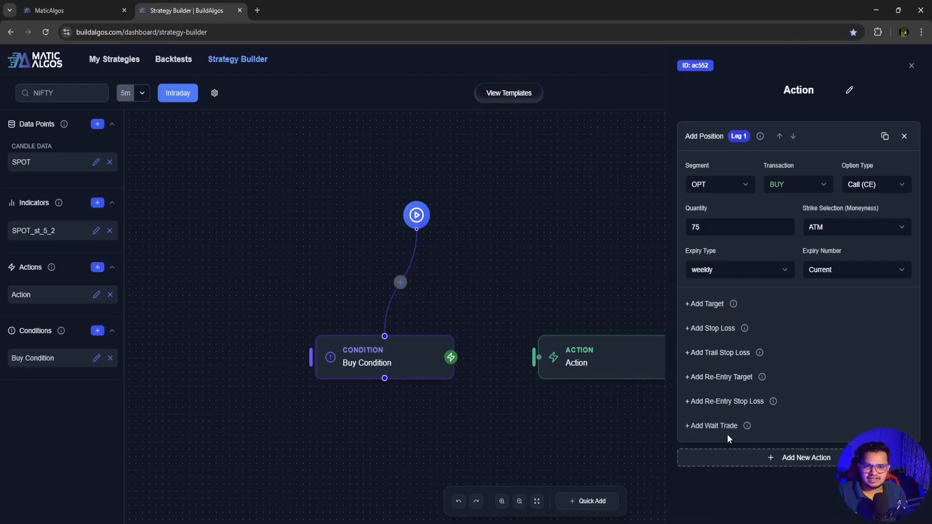
- Rename the action as Buy CE and close its settings
{"action": "double_click", "coordinate": [805, 91]}
{"action": "type", "text": "Buy CE"}
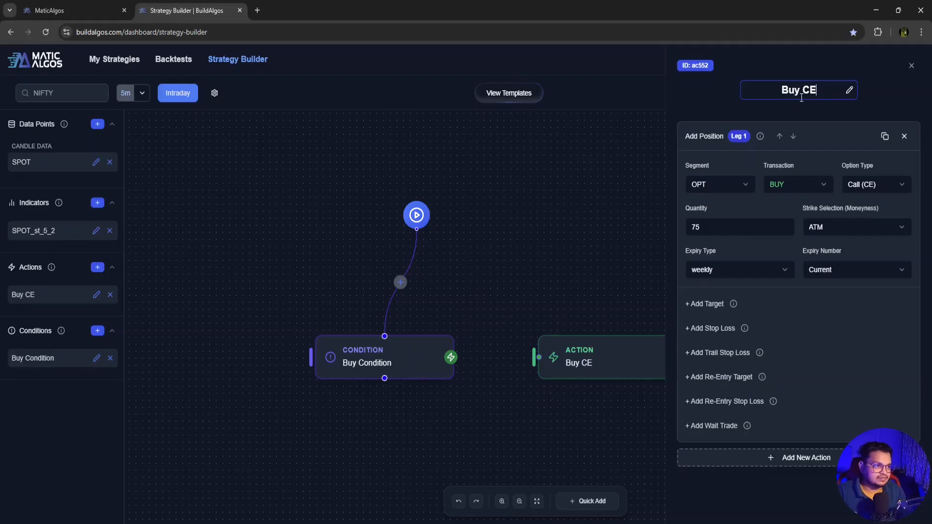
{"action": "left_click", "coordinate": [896, 85]}
{"action": "left_click", "coordinate": [911, 66]}
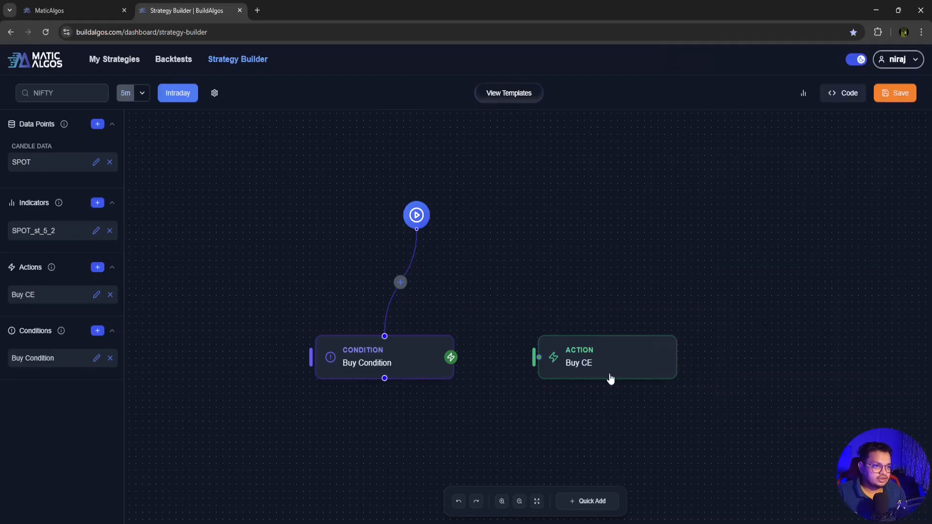
- Duplicate the Buy Condition node and rename the copy as Sell Condition
{"action": "left_click", "coordinate": [431, 342]}
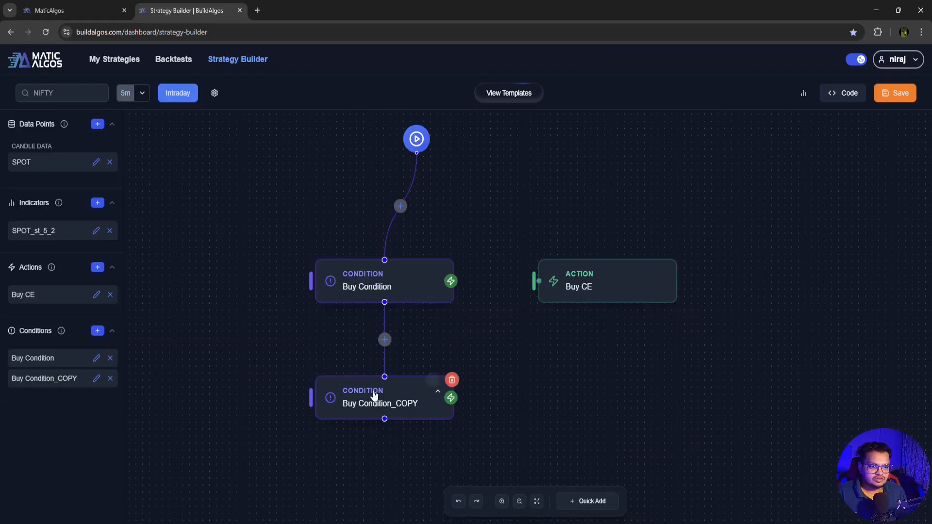
{"action": "left_click", "coordinate": [374, 395]}
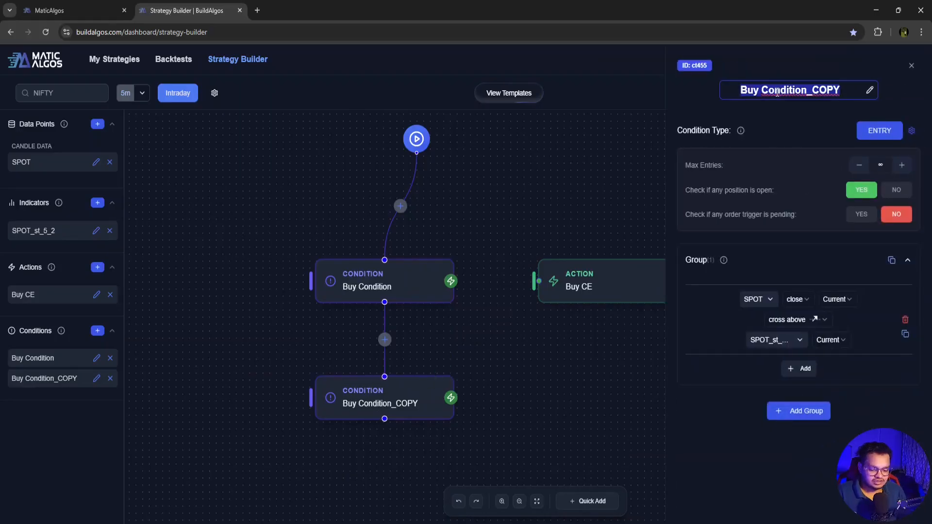
{"action": "type", "text": "Sell Conditio"}
{"action": "type", "text": "hn"}
{"action": "key", "text": "BackSpace"}
{"action": "key", "text": "BackSpace"}
{"action": "type", "text": "n"}
{"action": "key", "text": "Return"}
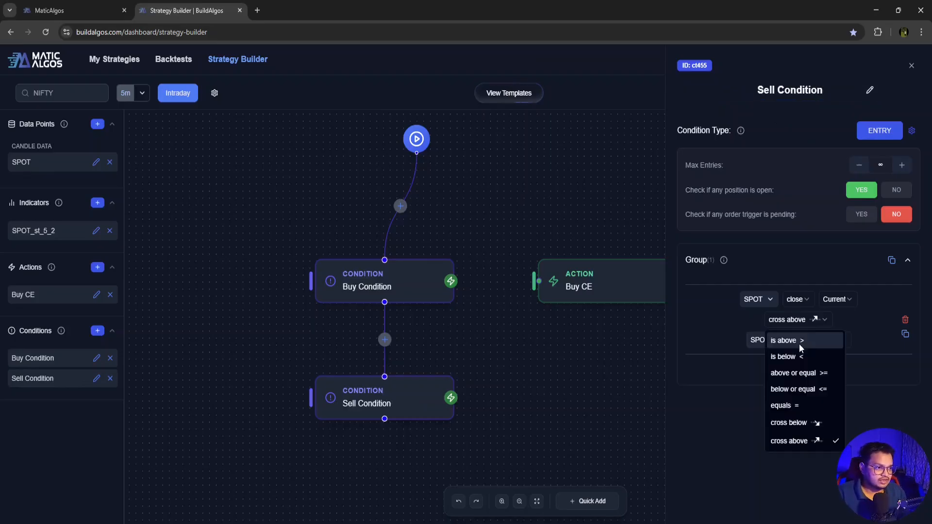
- Change the Sell Condition's operator to cross below and close its settings
{"action": "left_click", "coordinate": [709, 329]}
{"action": "left_click", "coordinate": [790, 319]}
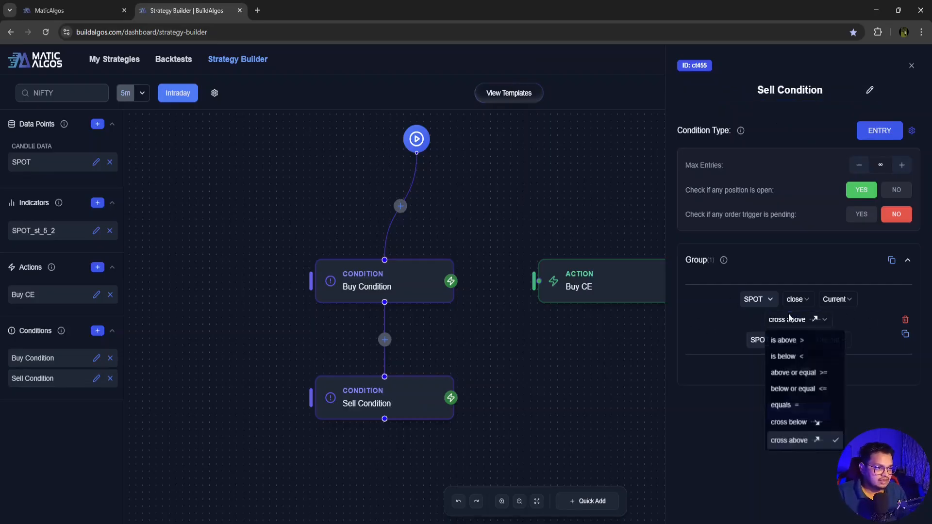
{"action": "left_click", "coordinate": [808, 430]}
{"action": "left_click", "coordinate": [706, 407]}
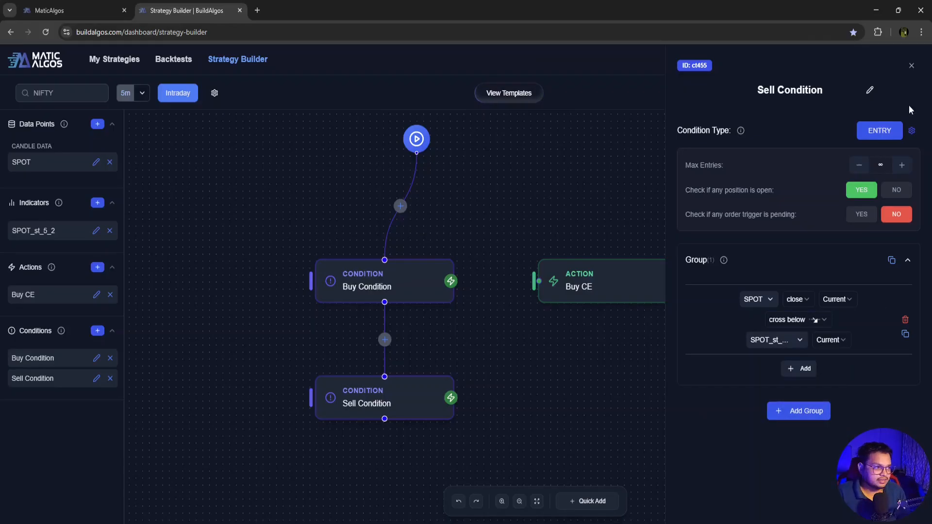
{"action": "left_click", "coordinate": [912, 65]}
- Duplicate the Buy CE action, rename the copy as Buy PE and close its settings
{"action": "left_click", "coordinate": [654, 263]}
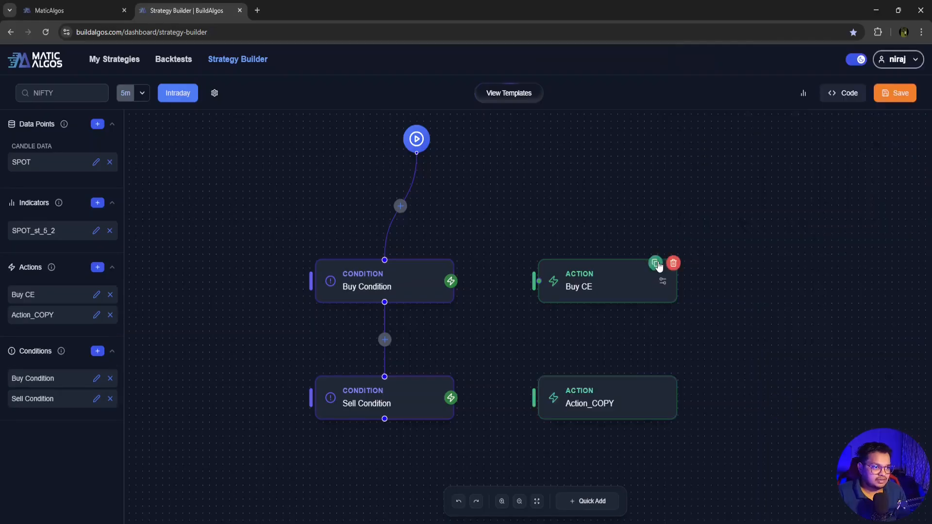
{"action": "left_click", "coordinate": [581, 408]}
{"action": "left_click", "coordinate": [807, 93]}
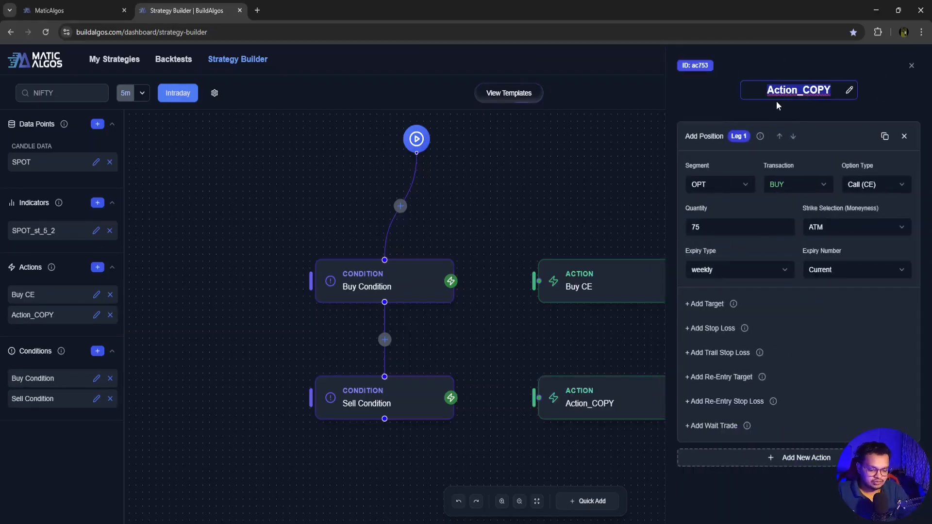
{"action": "type", "text": "Buy PE"}
{"action": "key", "text": "Return"}
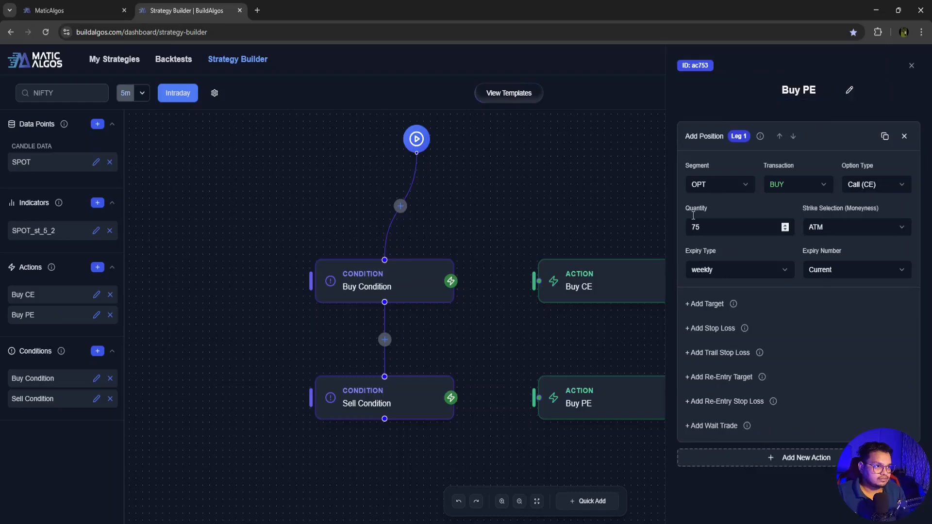
{"action": "left_click", "coordinate": [911, 65]}
- Connect Buy Condition to the Buy CE action and Sell Condition to the Buy PE action
{"action": "left_click_drag", "start_coordinate": [451, 281], "coordinate": [535, 290]}
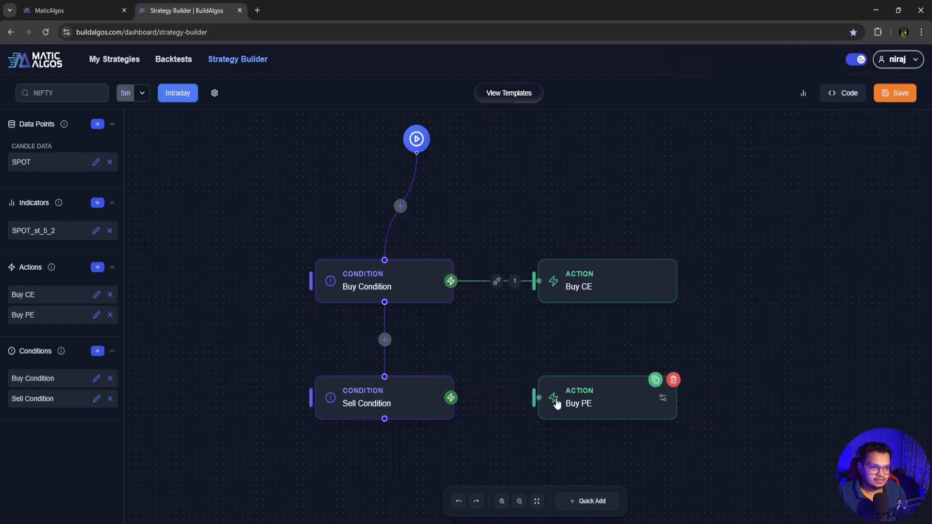
{"action": "left_click_drag", "start_coordinate": [451, 398], "coordinate": [535, 398]}
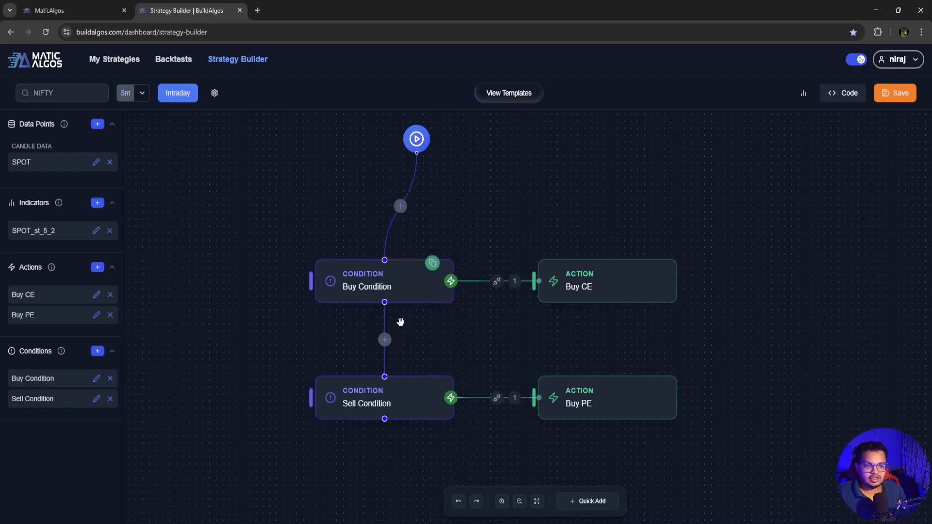
- Add a Square off all positions action to Buy CE, move it ahead of Leg 1 and close the settings
{"action": "left_click", "coordinate": [604, 285]}
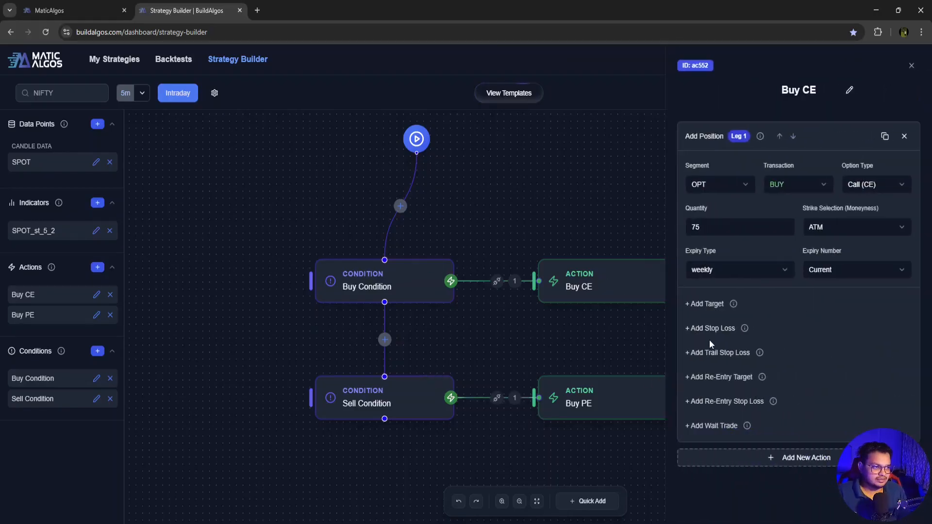
{"action": "left_click", "coordinate": [806, 460]}
{"action": "left_click", "coordinate": [763, 341]}
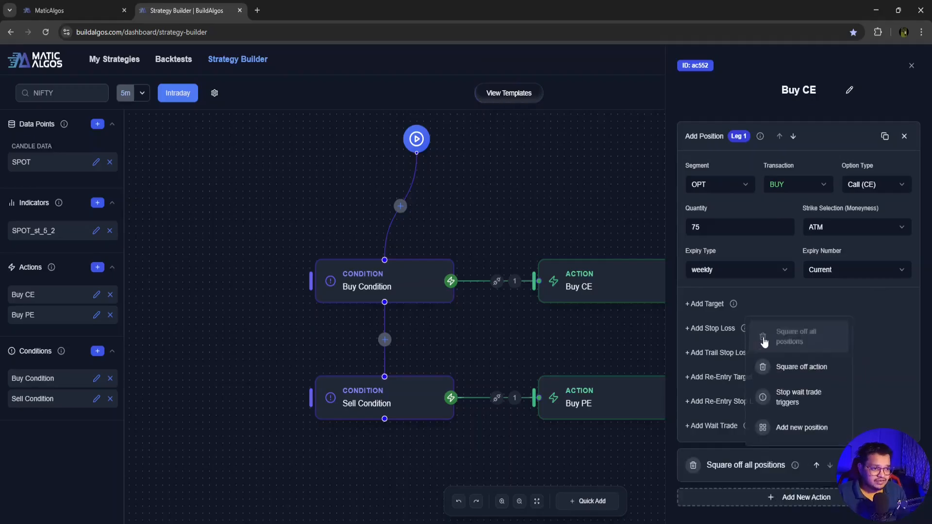
{"action": "left_click", "coordinate": [817, 465]}
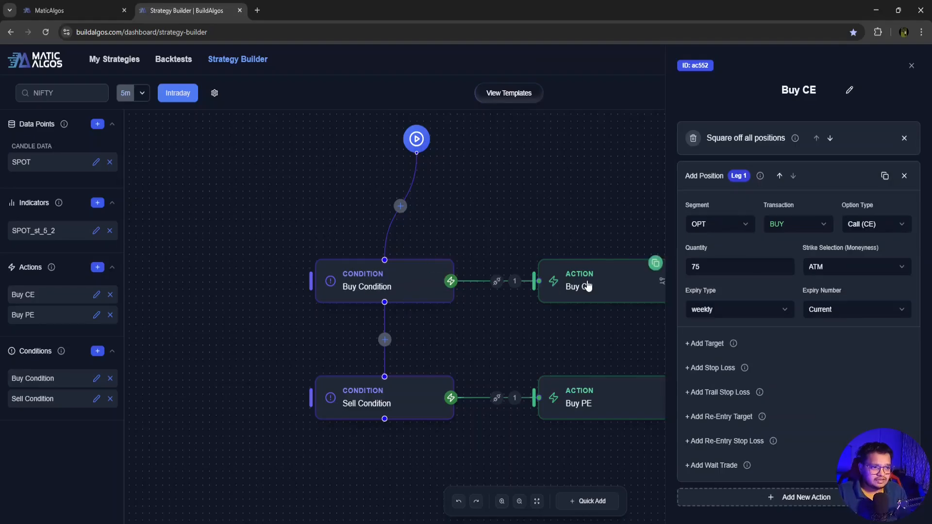
{"action": "left_click_drag", "start_coordinate": [592, 287], "coordinate": [581, 273]}
{"action": "left_click_drag", "start_coordinate": [707, 143], "coordinate": [769, 146]}
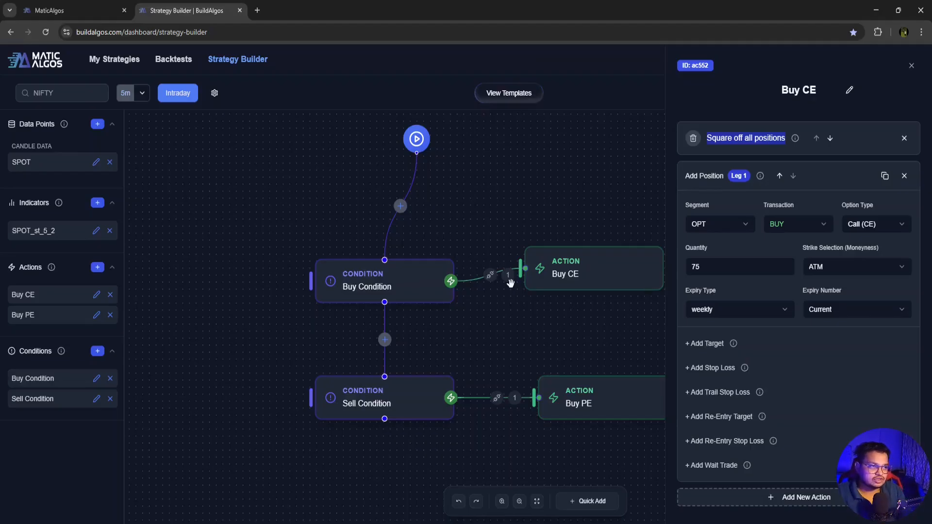
{"action": "left_click", "coordinate": [721, 127]}
{"action": "left_click", "coordinate": [909, 66]}
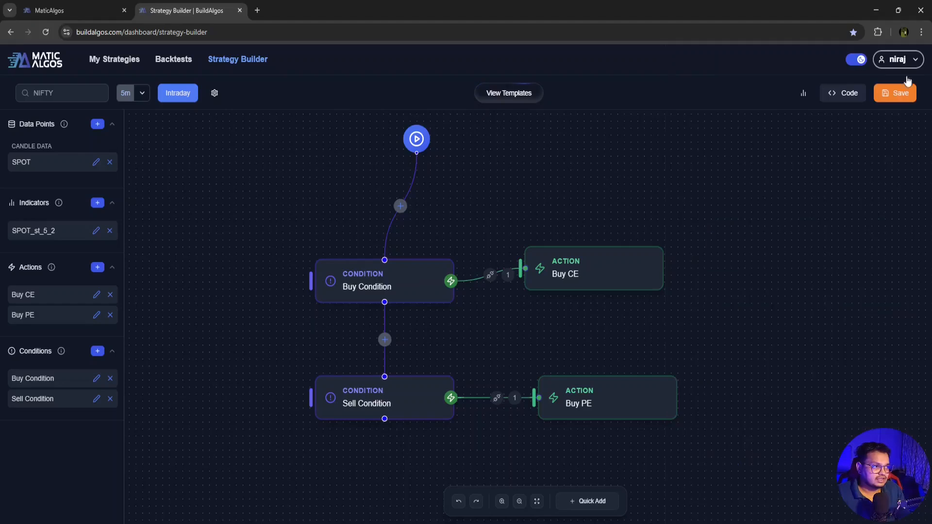
- Add a Square off all positions action ahead of Leg 1 in Buy PE and shift its node slightly on the canvas
{"action": "left_click", "coordinate": [616, 402]}
{"action": "left_click", "coordinate": [824, 459]}
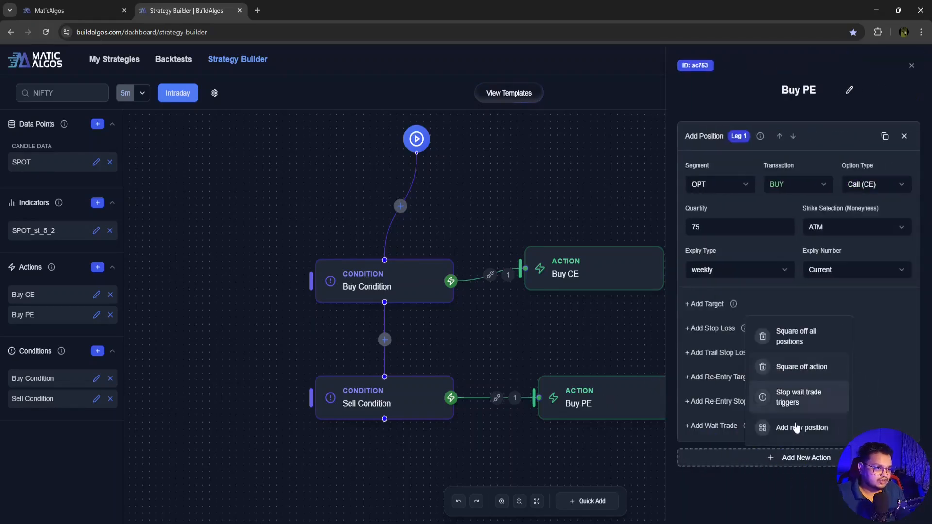
{"action": "left_click", "coordinate": [818, 342]}
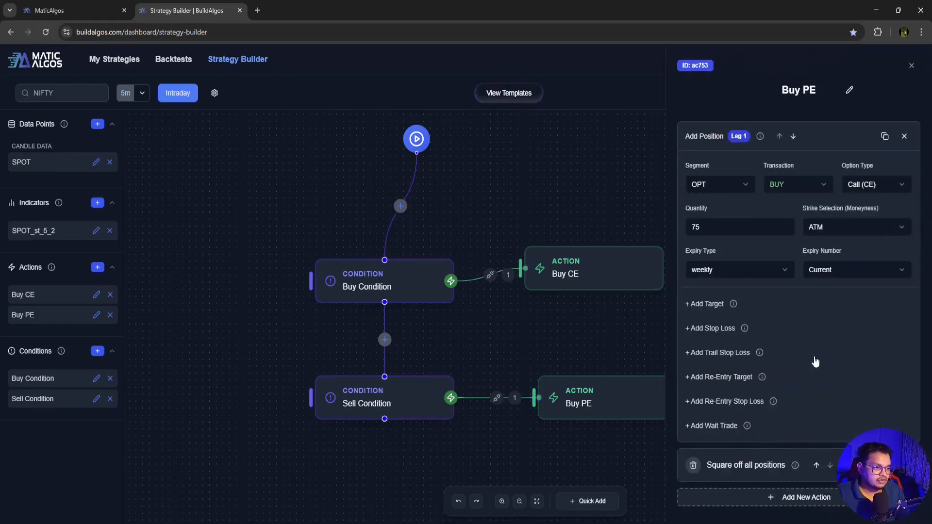
{"action": "left_click", "coordinate": [817, 466]}
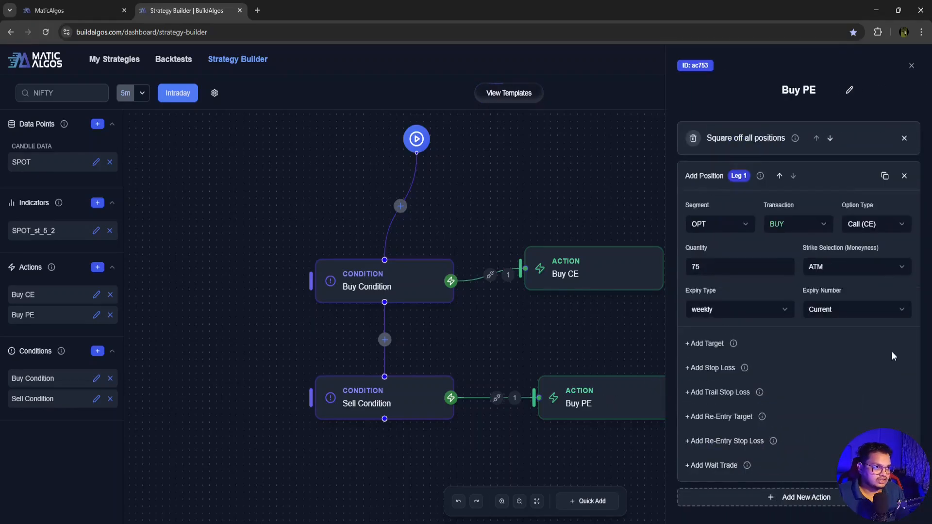
{"action": "left_click", "coordinate": [911, 65]}
{"action": "left_click_drag", "start_coordinate": [584, 390], "coordinate": [556, 365]}
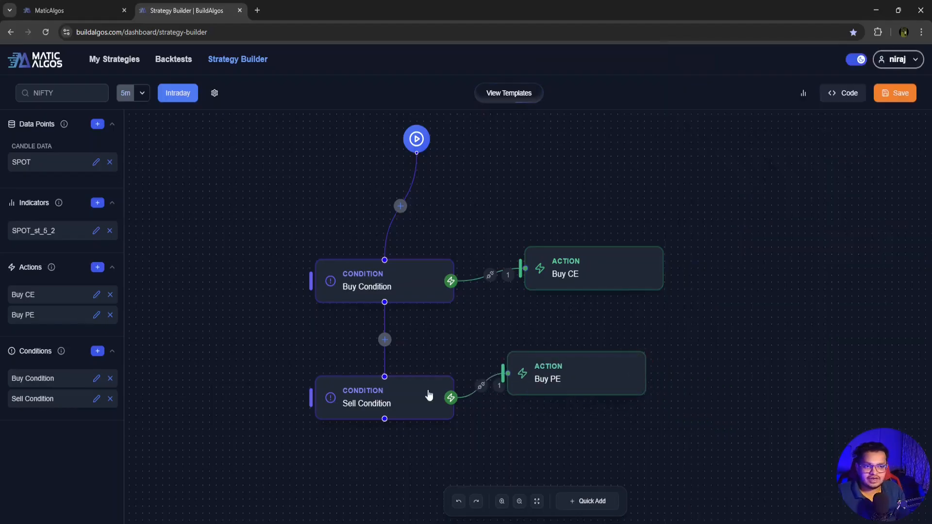
- Set both the strategy type and the execution product type to Intraday in the NIFTY strategy settings
{"action": "left_click", "coordinate": [178, 93]}
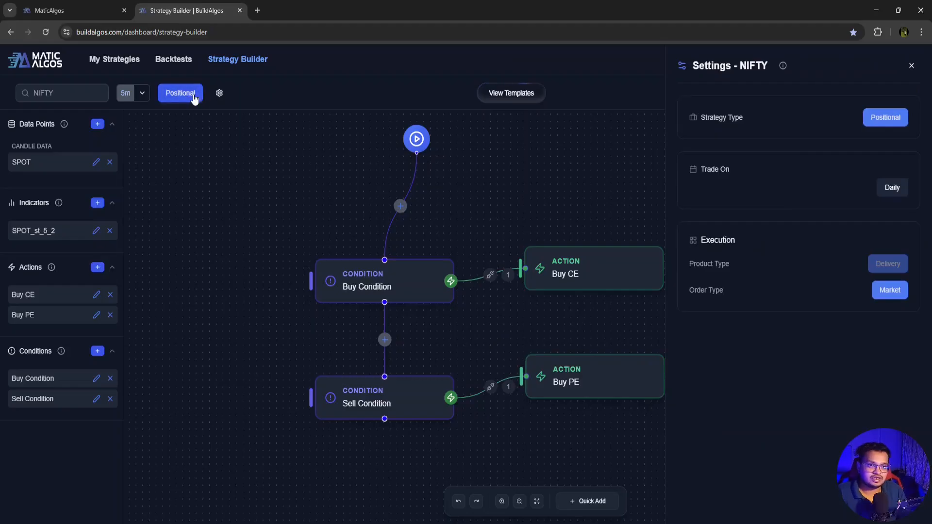
{"action": "left_click", "coordinate": [194, 95]}
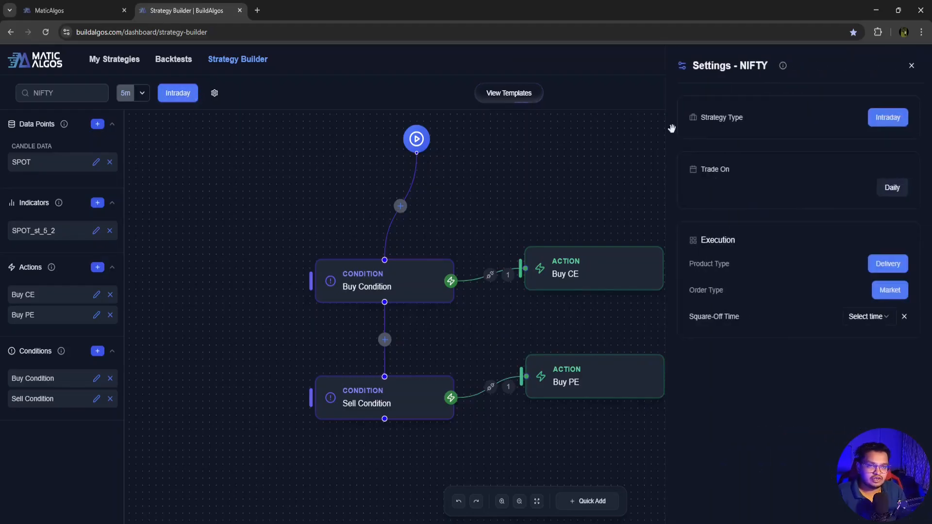
{"action": "left_click", "coordinate": [881, 264]}
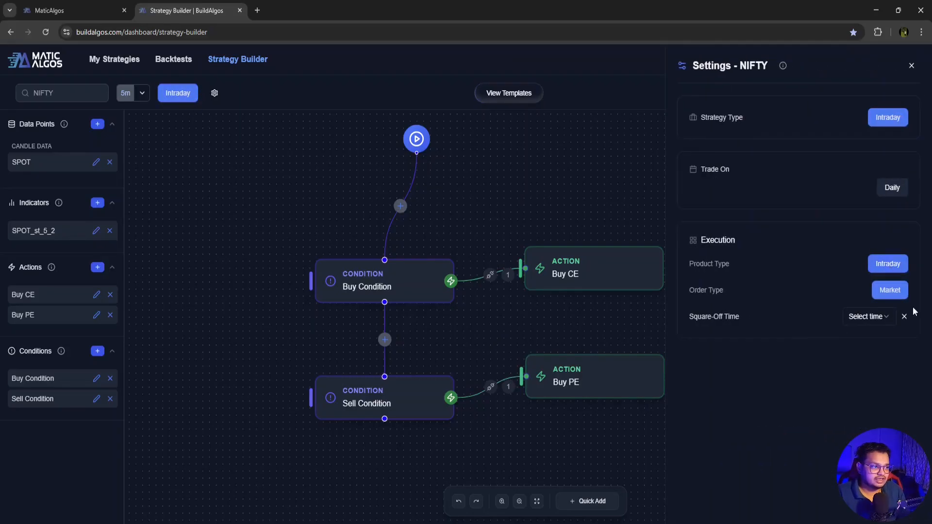
{"action": "left_click_drag", "start_coordinate": [691, 270], "coordinate": [745, 270]}
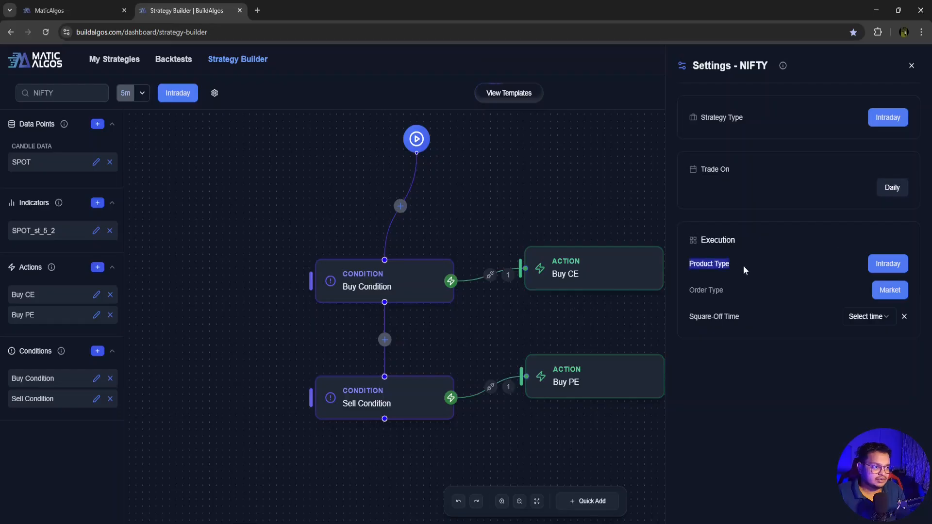
- Set the strategy's square-off time to 15:10:00 and close the settings
{"action": "left_click", "coordinate": [878, 322]}
{"action": "scroll", "coordinate": [873, 272], "scroll_direction": "down", "scroll_amount": 10}
{"action": "scroll", "coordinate": [873, 290], "scroll_direction": "down", "scroll_amount": 20}
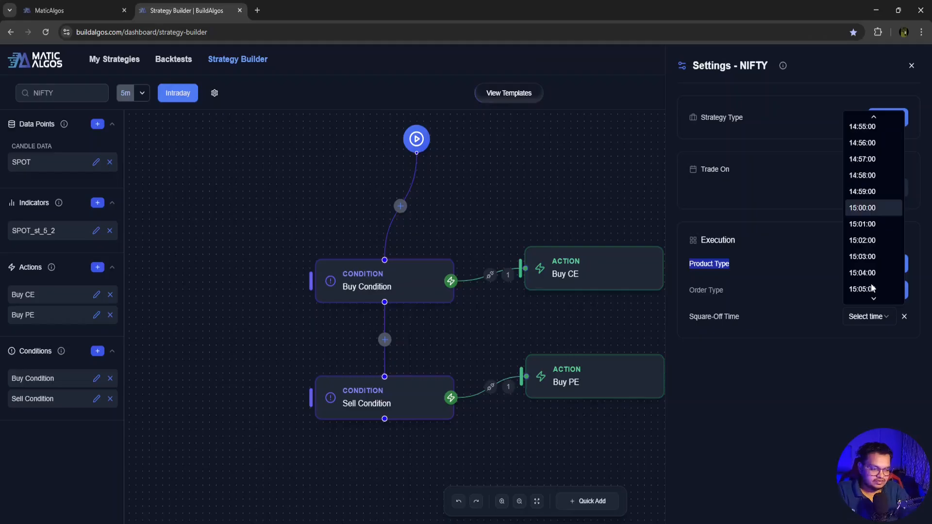
{"action": "scroll", "coordinate": [873, 262], "scroll_direction": "down", "scroll_amount": 2}
{"action": "left_click", "coordinate": [875, 269]}
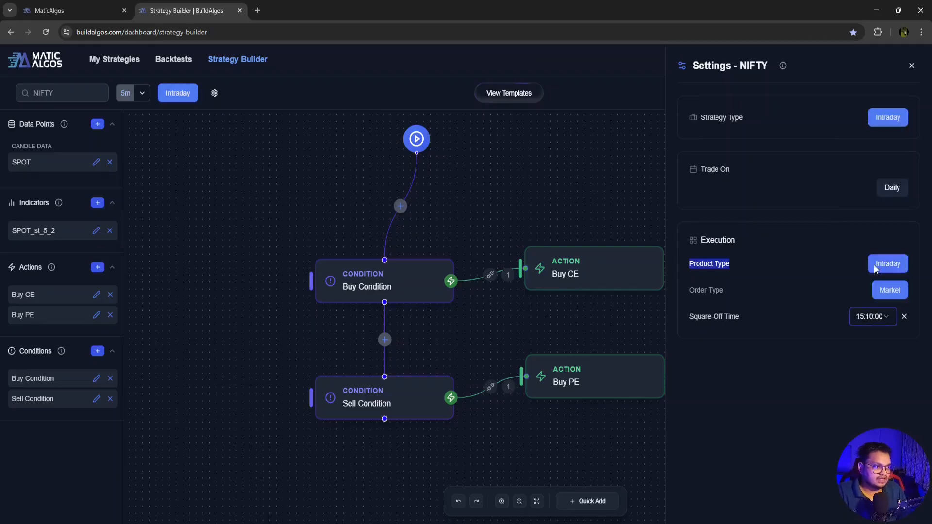
{"action": "left_click", "coordinate": [818, 345]}
{"action": "mouse_move", "coordinate": [649, 379]}
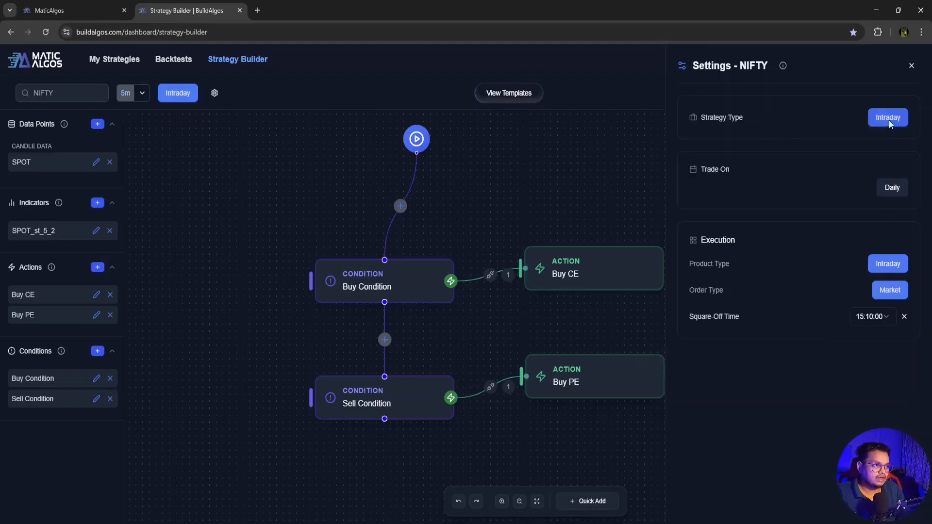
{"action": "left_click", "coordinate": [911, 65]}
- Save the strategy under the name ST_cross
{"action": "key", "text": "ctrl+s"}
{"action": "type", "text": "ST_cross"}
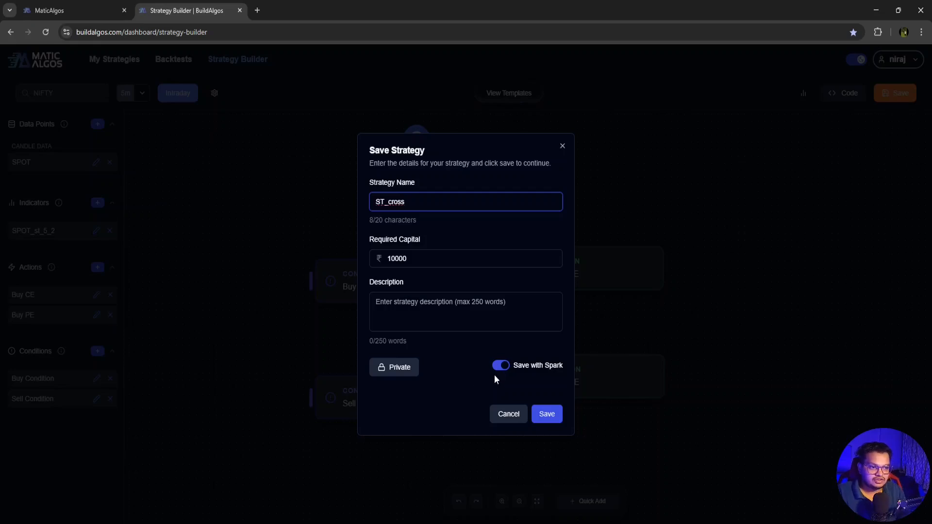
{"action": "left_click", "coordinate": [521, 368]}
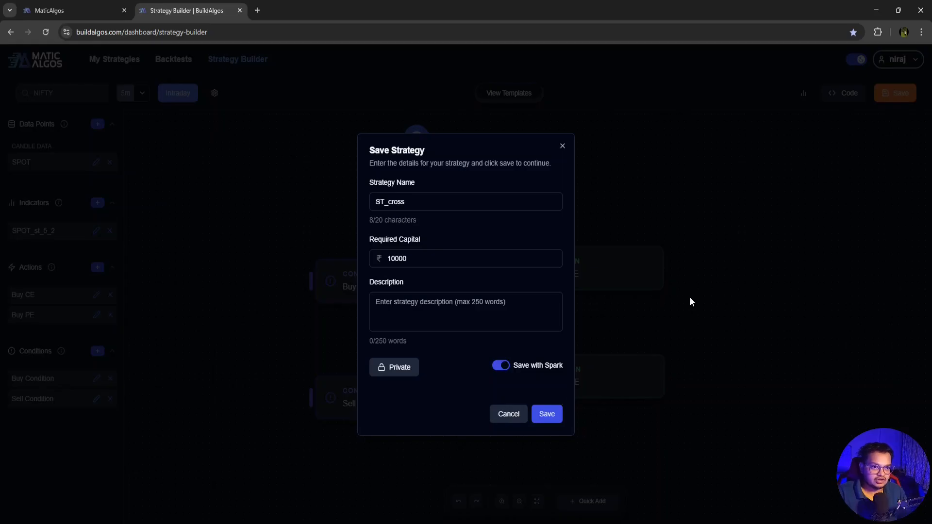
{"action": "left_click", "coordinate": [545, 416]}
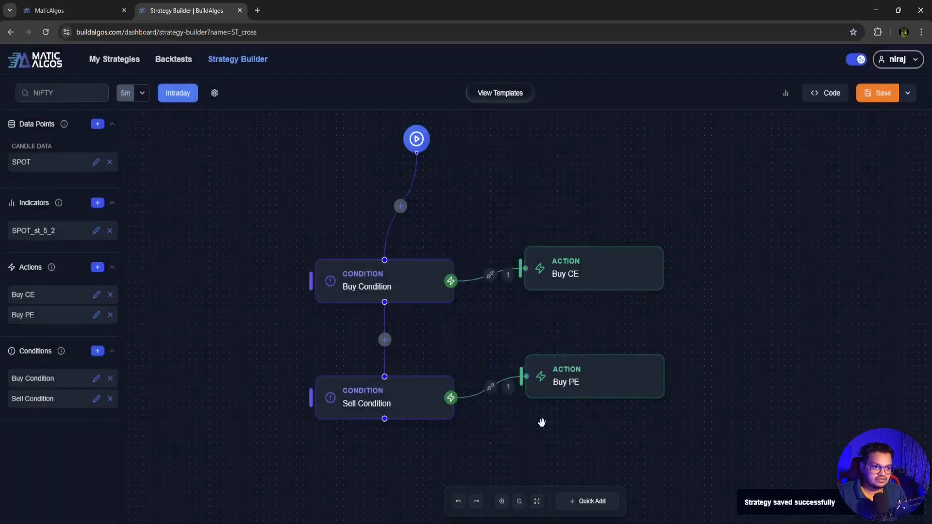
- Leave the builder for the saved strategies list and sort it by Newest First
{"action": "left_click", "coordinate": [108, 64]}
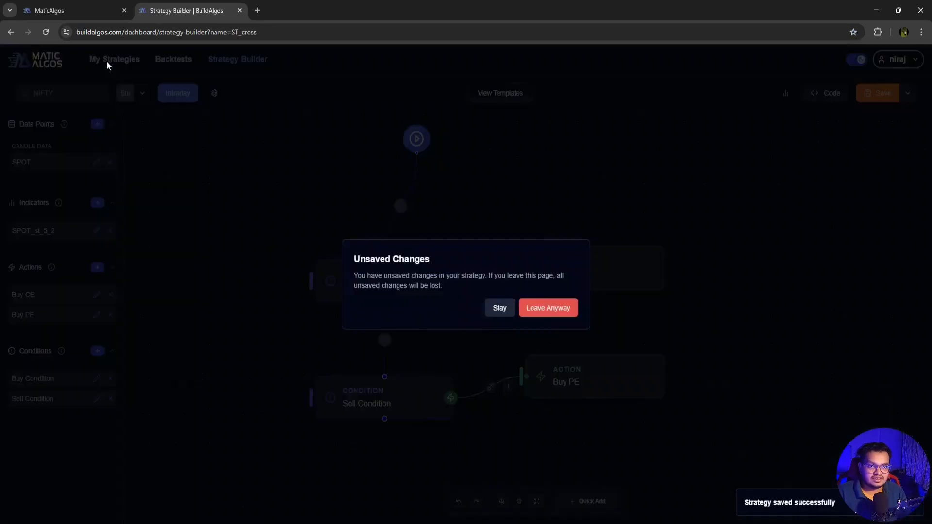
{"action": "left_click", "coordinate": [561, 315]}
{"action": "left_click", "coordinate": [808, 131]}
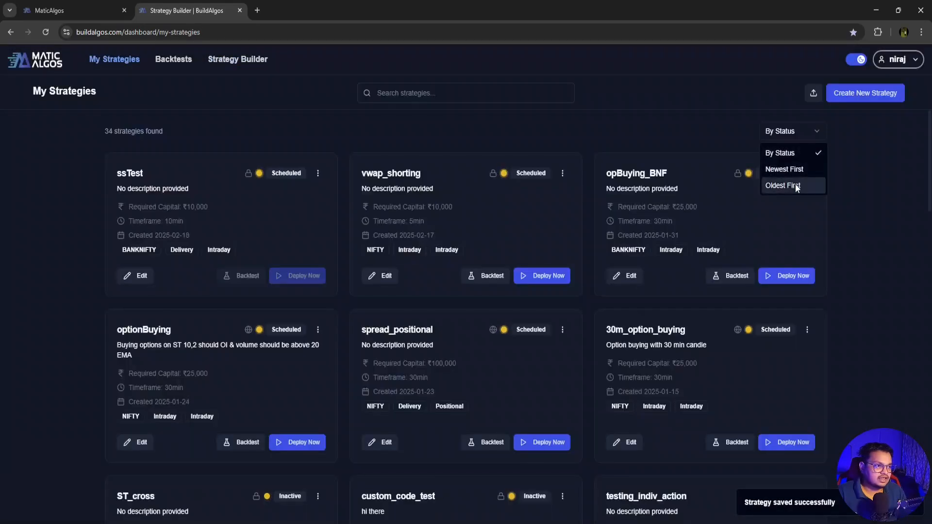
{"action": "left_click", "coordinate": [785, 169]}
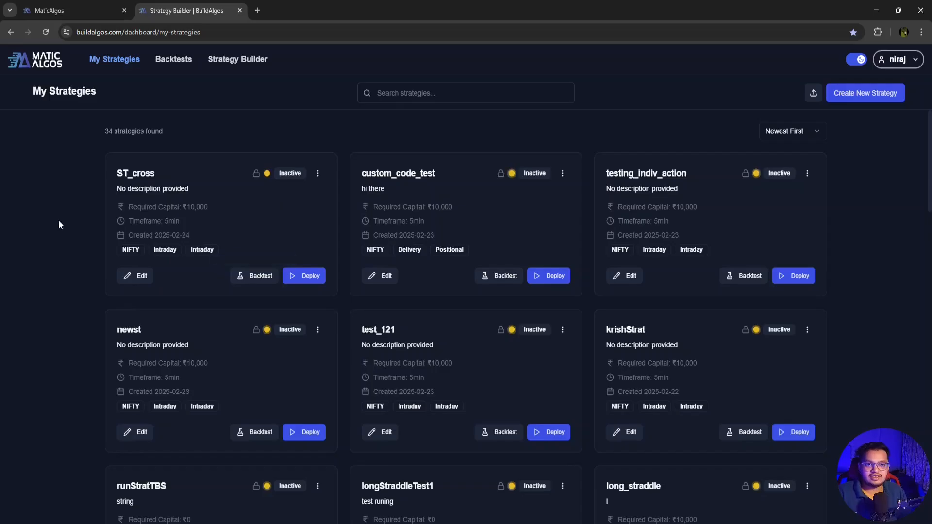
- Start a backtest of ST_cross for 30-11-2024 to 31-01-2025 and go to the backtest reports
{"action": "left_click", "coordinate": [255, 279]}
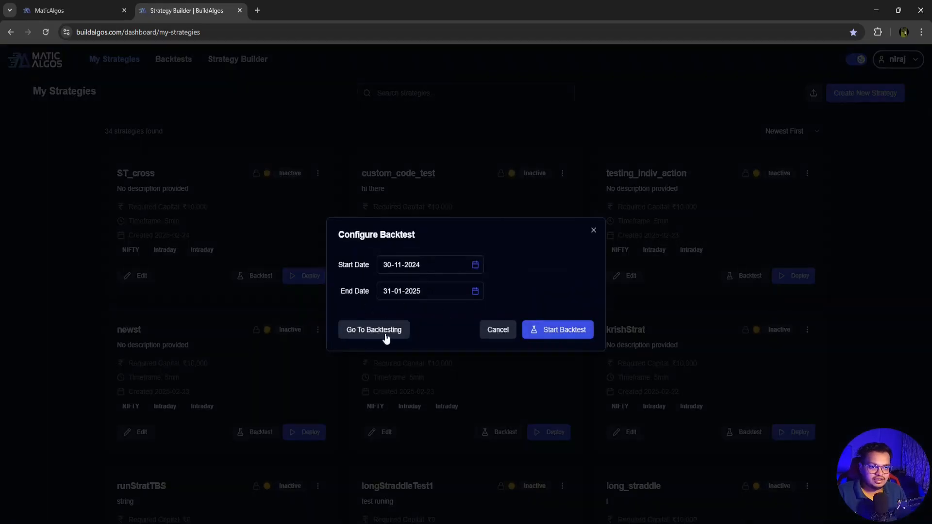
{"action": "left_click", "coordinate": [594, 230]}
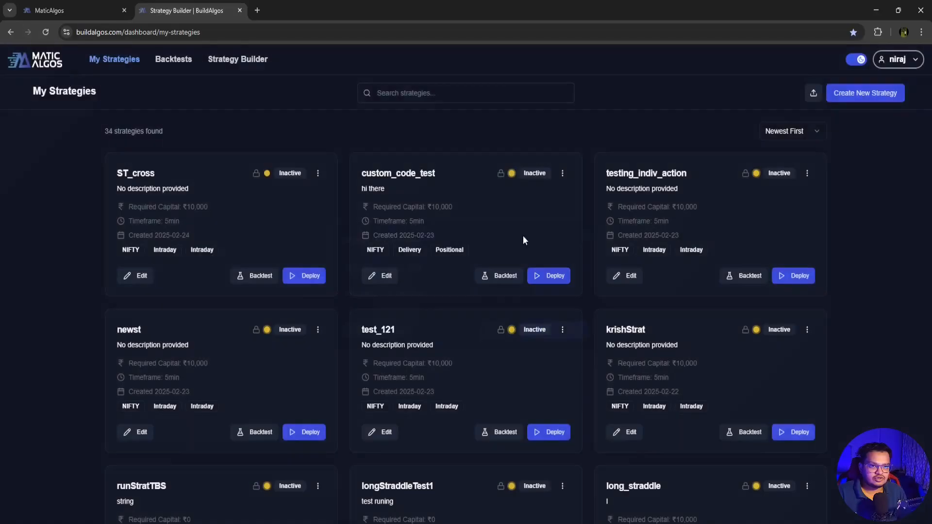
{"action": "left_click", "coordinate": [257, 278]}
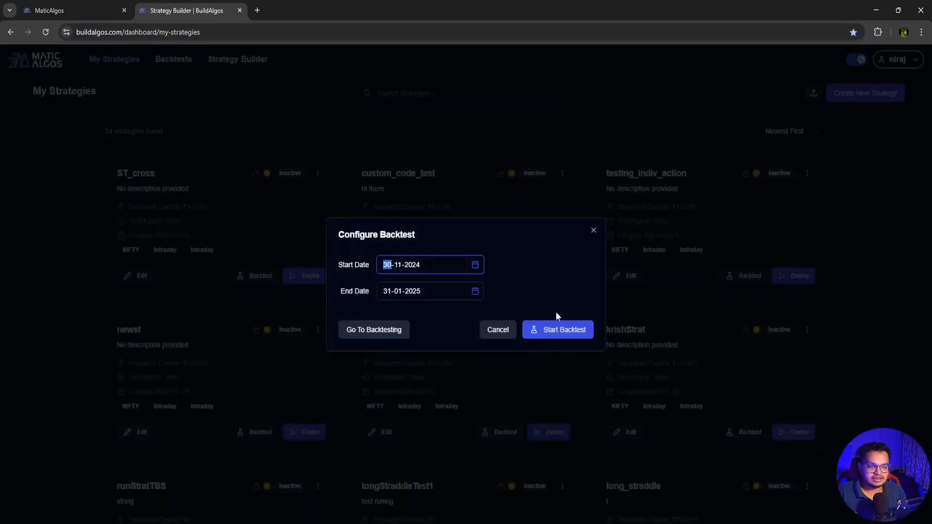
{"action": "left_click", "coordinate": [558, 331]}
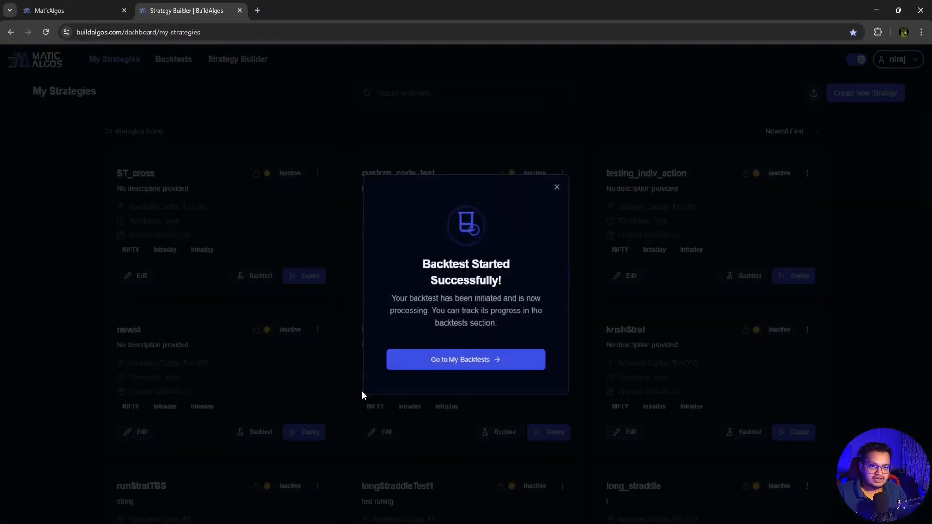
{"action": "left_click", "coordinate": [474, 362]}
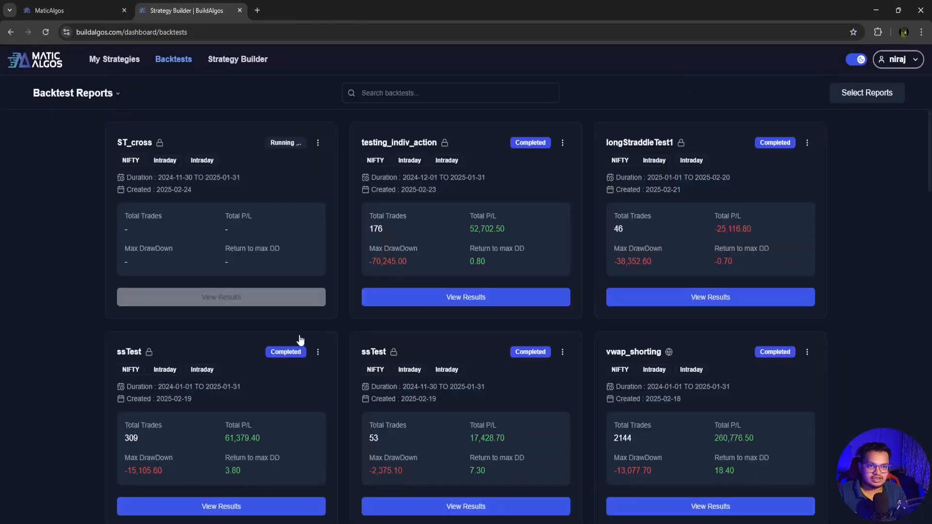
- Look through the backtest reports, starting with ST_cross, and open the results of the vwap_shorting backtest
{"action": "double_click", "coordinate": [129, 141]}
{"action": "left_click", "coordinate": [238, 171]}
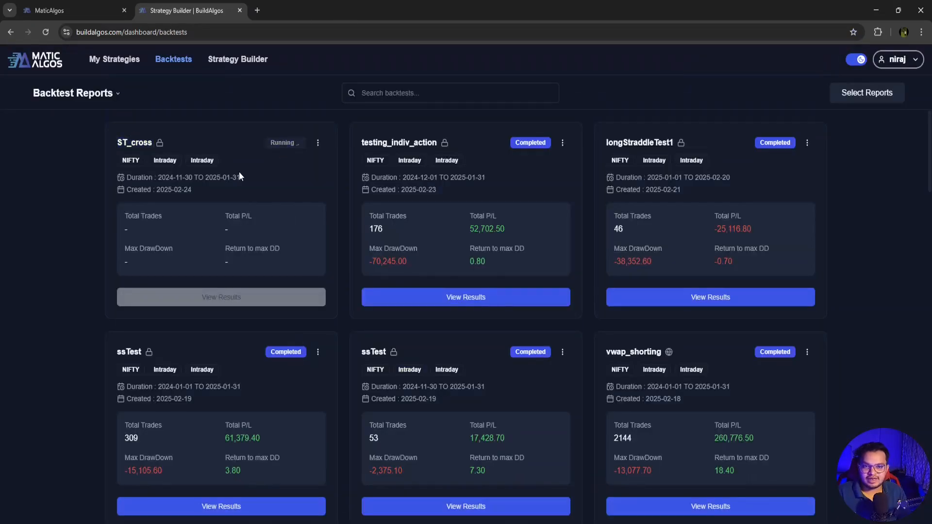
{"action": "scroll", "coordinate": [422, 260], "scroll_direction": "down", "scroll_amount": 4}
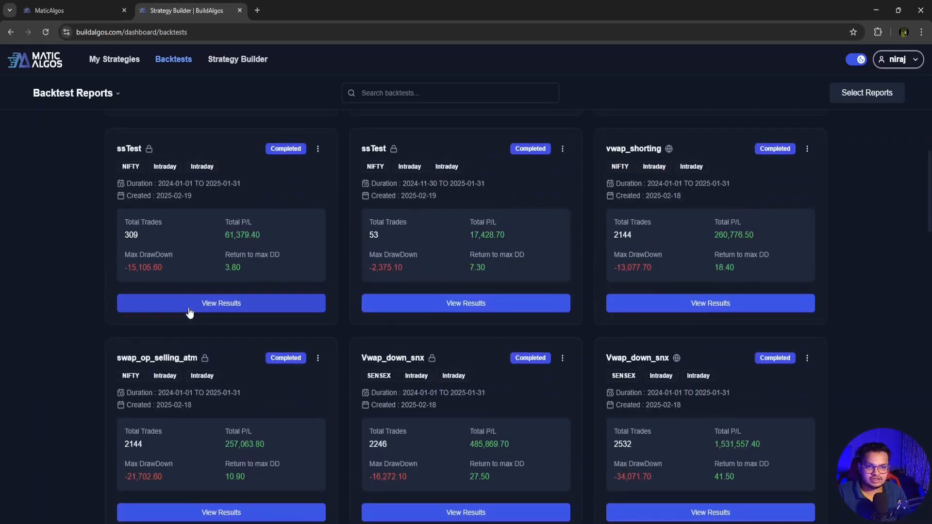
{"action": "scroll", "coordinate": [592, 265], "scroll_direction": "up", "scroll_amount": 1}
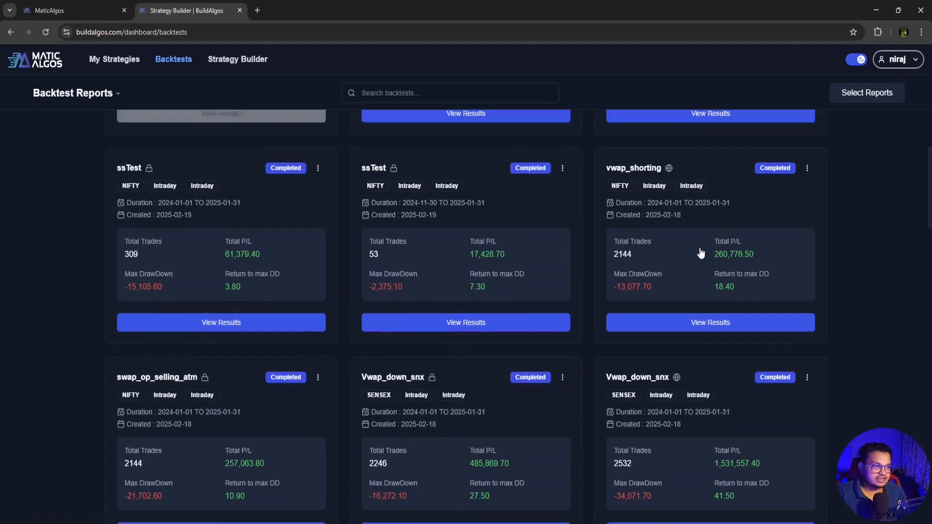
{"action": "scroll", "coordinate": [656, 260], "scroll_direction": "down", "scroll_amount": 2}
{"action": "left_click", "coordinate": [699, 255]}
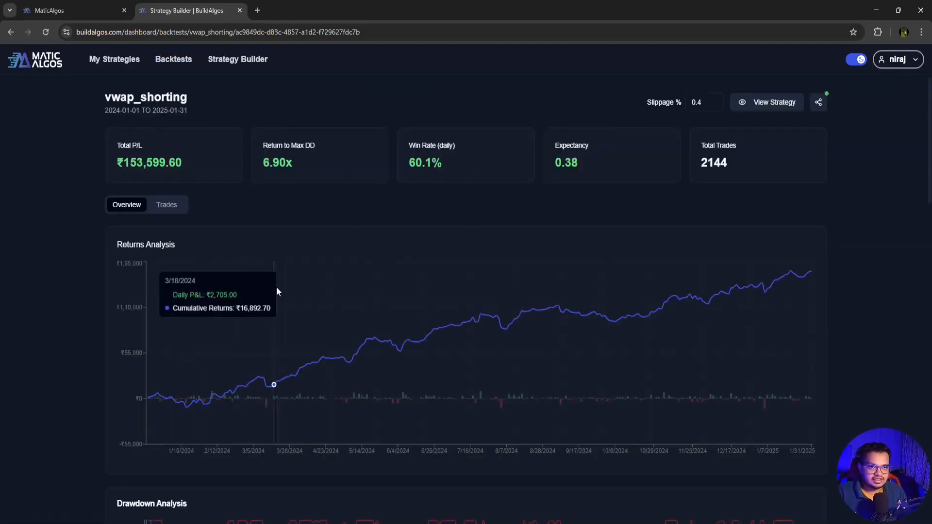
- Examine the vwap_shorting overview, from the returns and drawdown analysis down to the detailed weekly metrics
{"action": "scroll", "coordinate": [367, 348], "scroll_direction": "down", "scroll_amount": 10}
{"action": "scroll", "coordinate": [403, 318], "scroll_direction": "down", "scroll_amount": 8}
{"action": "scroll", "coordinate": [374, 307], "scroll_direction": "up", "scroll_amount": 12}
{"action": "scroll", "coordinate": [289, 311], "scroll_direction": "down", "scroll_amount": 15}
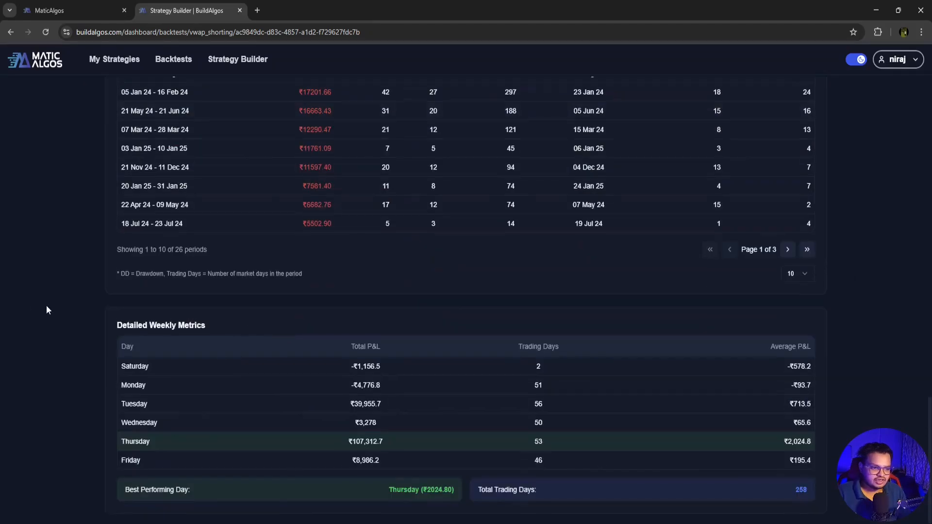
{"action": "scroll", "coordinate": [97, 313], "scroll_direction": "up", "scroll_amount": 15}
{"action": "scroll", "coordinate": [101, 317], "scroll_direction": "up", "scroll_amount": 4}
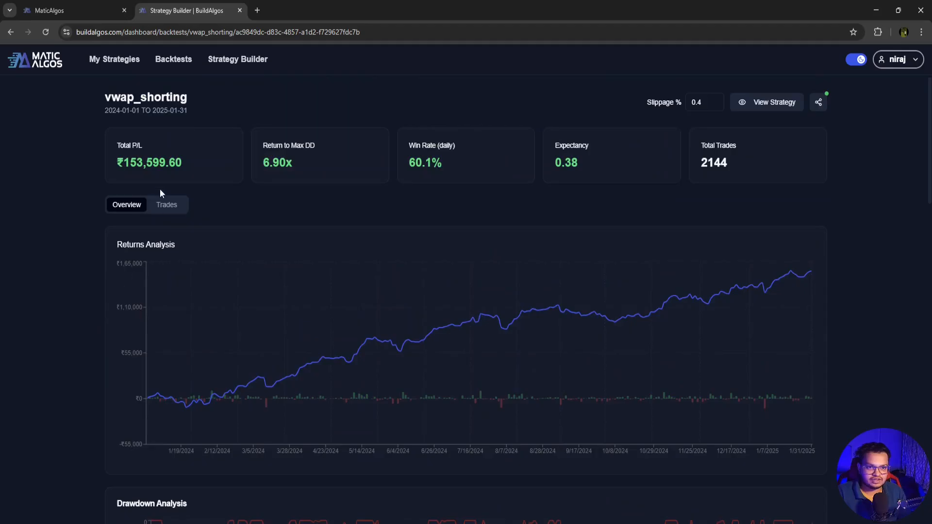
- Show the vwap_shorting trade history and increase the number of trades listed per page
{"action": "left_click", "coordinate": [166, 204]}
{"action": "scroll", "coordinate": [232, 254], "scroll_direction": "down", "scroll_amount": 3}
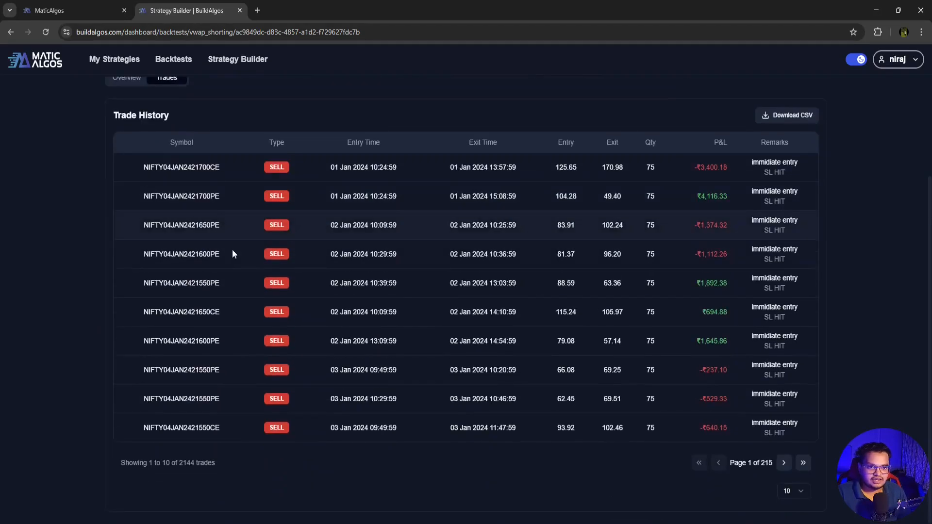
{"action": "left_click", "coordinate": [796, 492]}
{"action": "left_click", "coordinate": [808, 476]}
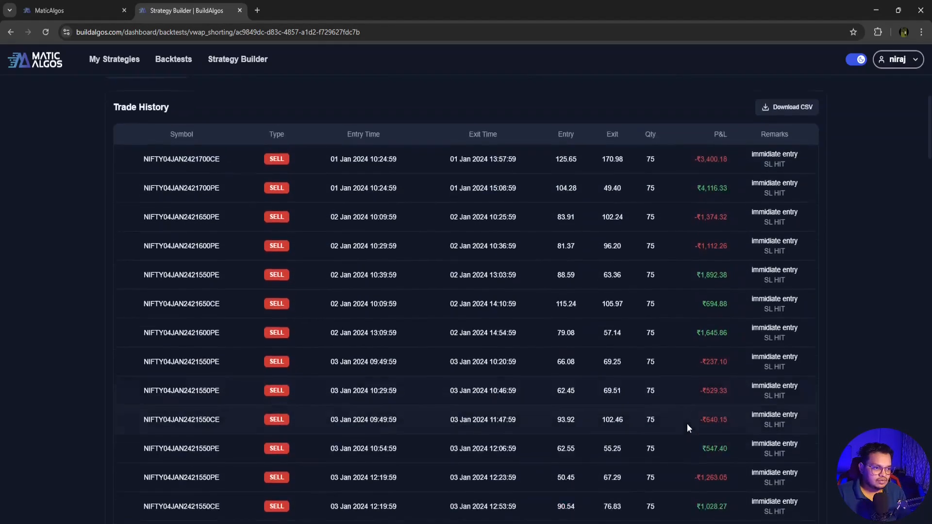
- Turn public access to the vwap_shorting backtest results off and on again in the sharing settings
{"action": "scroll", "coordinate": [686, 426], "scroll_direction": "down", "scroll_amount": 5}
{"action": "scroll", "coordinate": [831, 362], "scroll_direction": "up", "scroll_amount": 8}
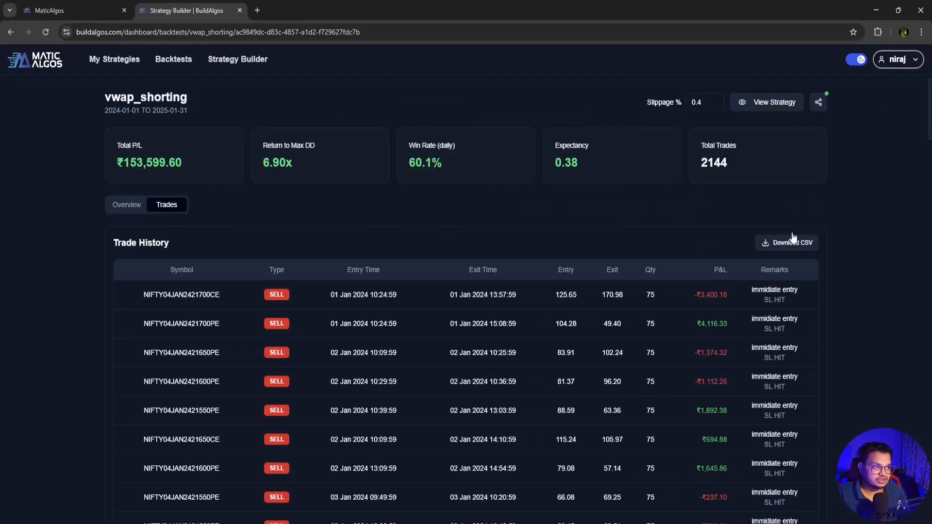
{"action": "left_click", "coordinate": [818, 102]}
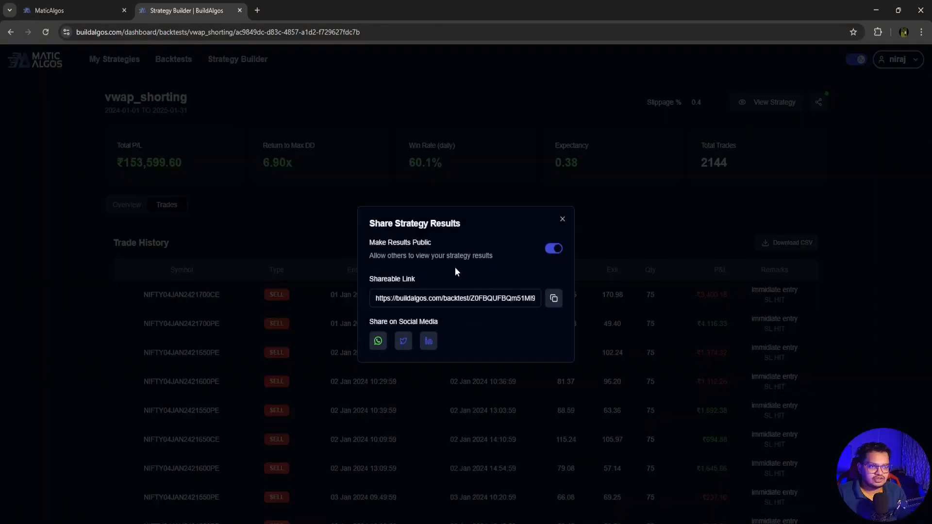
{"action": "left_click", "coordinate": [554, 248]}
{"action": "left_click", "coordinate": [554, 293]}
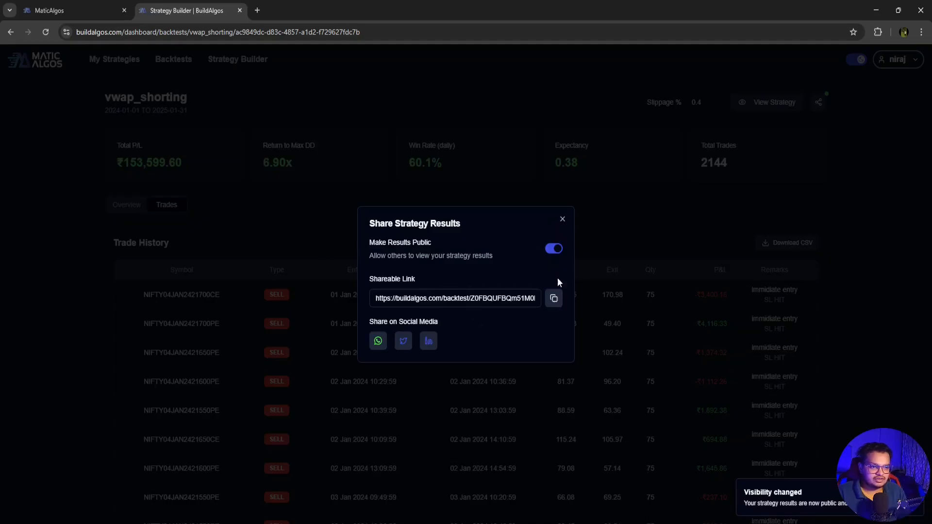
{"action": "left_click", "coordinate": [562, 221]}
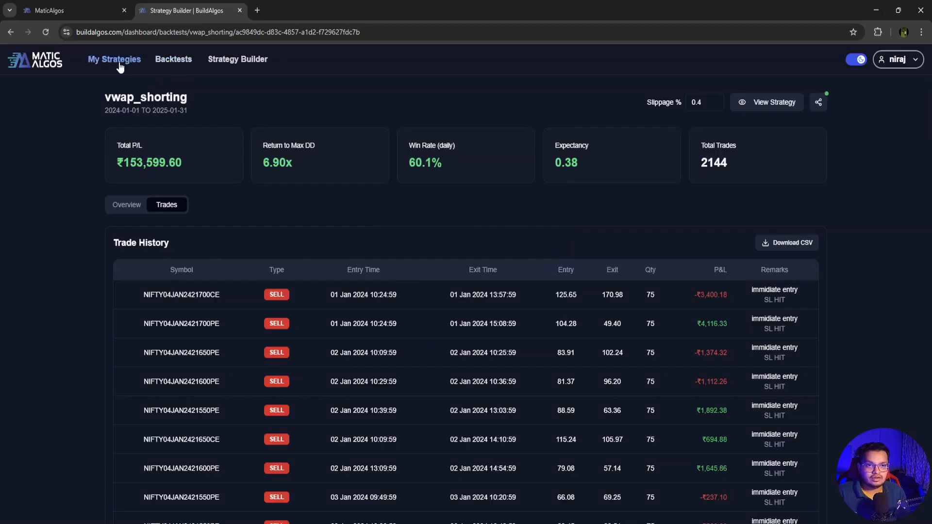
- Go to the saved strategies and deploy ST_cross immediately
{"action": "left_click", "coordinate": [173, 64]}
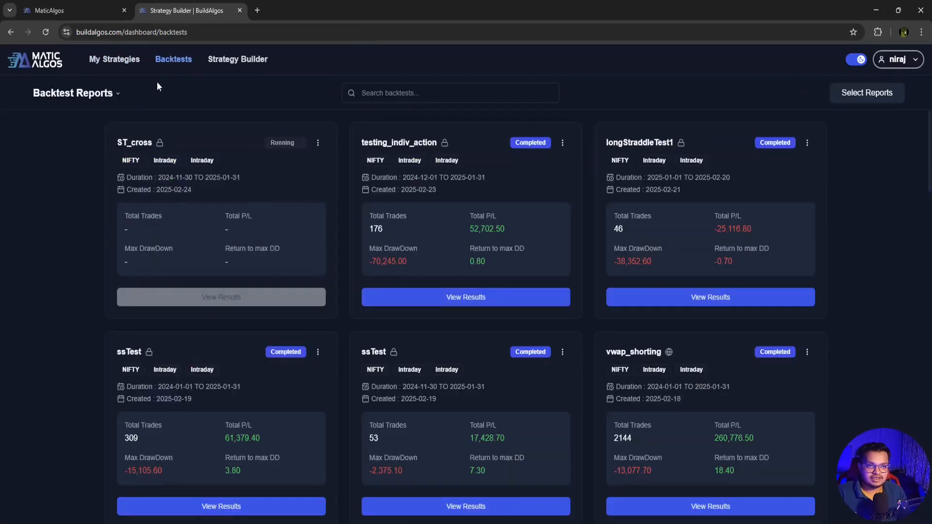
{"action": "left_click", "coordinate": [120, 71]}
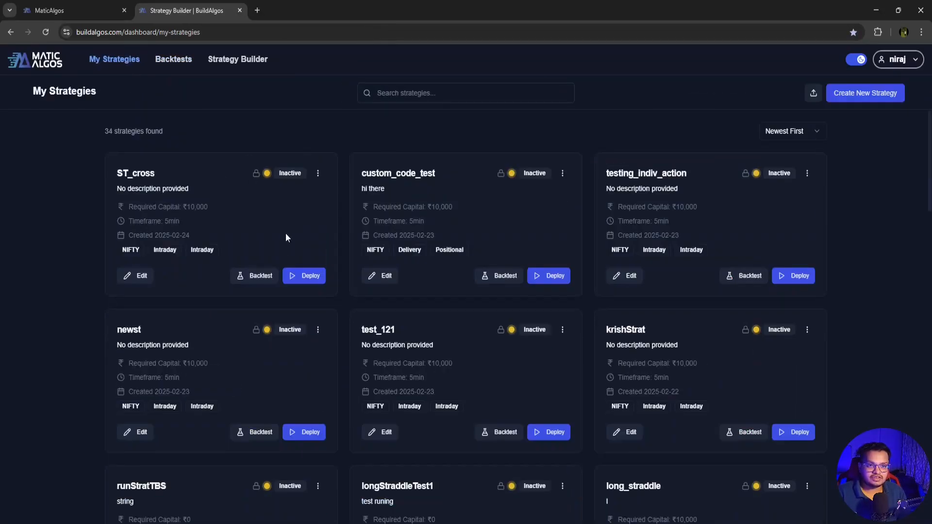
{"action": "double_click", "coordinate": [124, 170]}
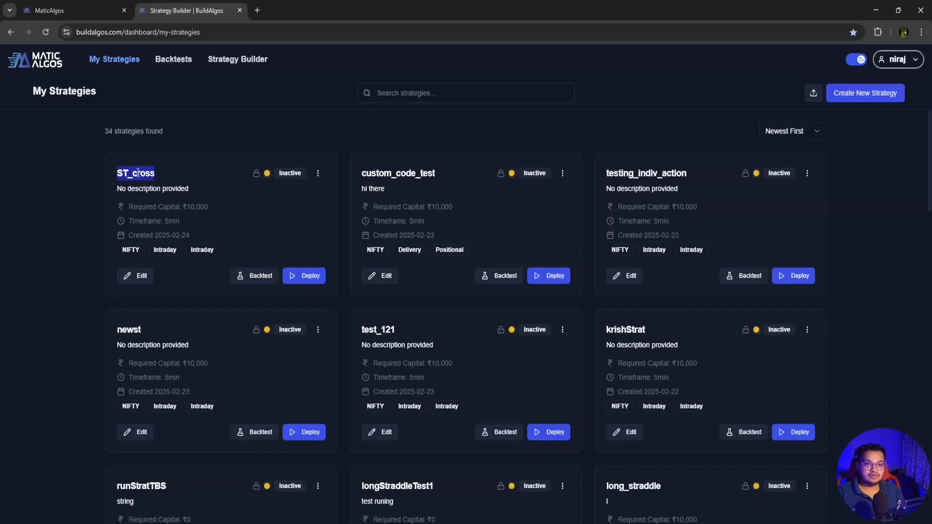
{"action": "left_click", "coordinate": [304, 277]}
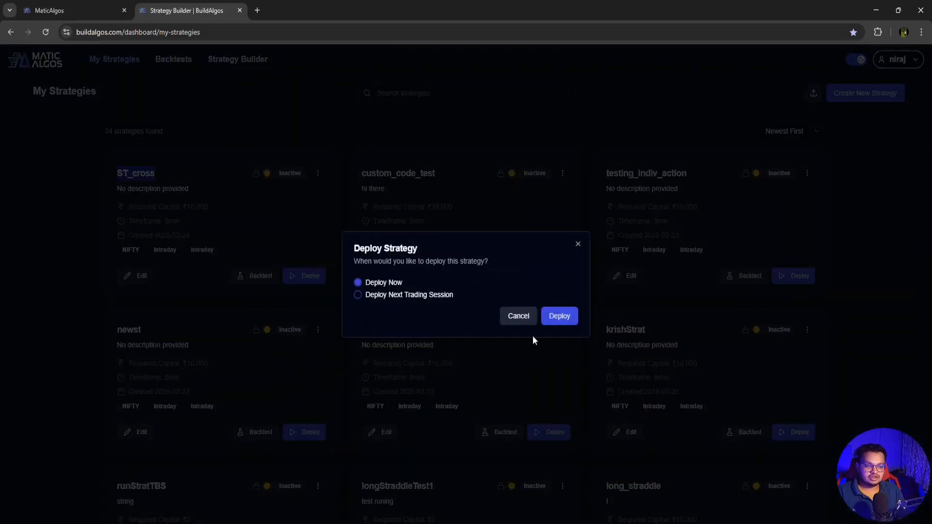
{"action": "left_click", "coordinate": [568, 317]}
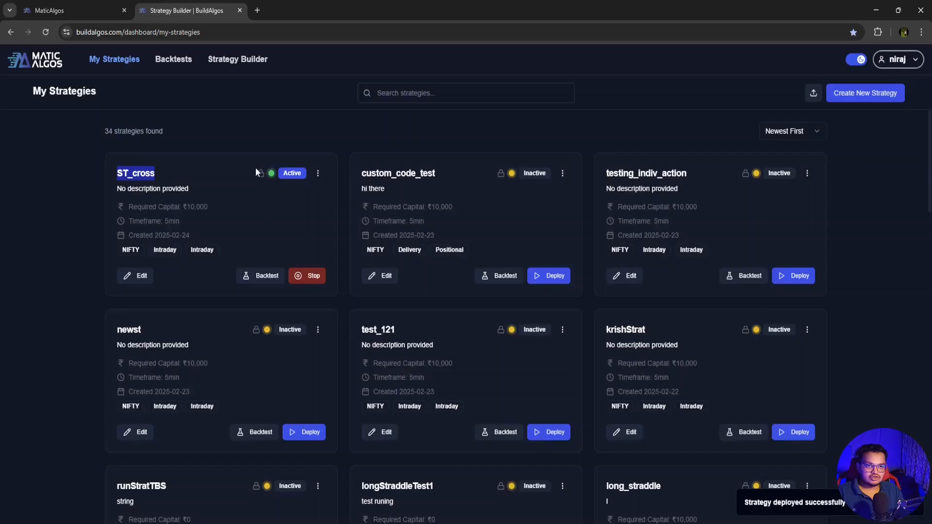
{"action": "left_click_drag", "start_coordinate": [117, 174], "coordinate": [312, 261]}
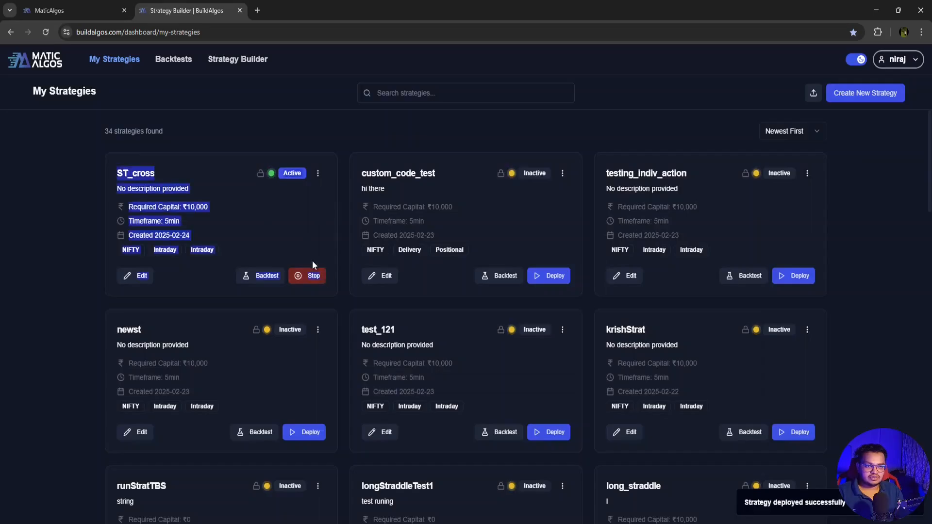
{"action": "left_click", "coordinate": [185, 246]}
{"action": "left_click_drag", "start_coordinate": [184, 246], "coordinate": [154, 187]}
{"action": "left_click", "coordinate": [185, 171]}
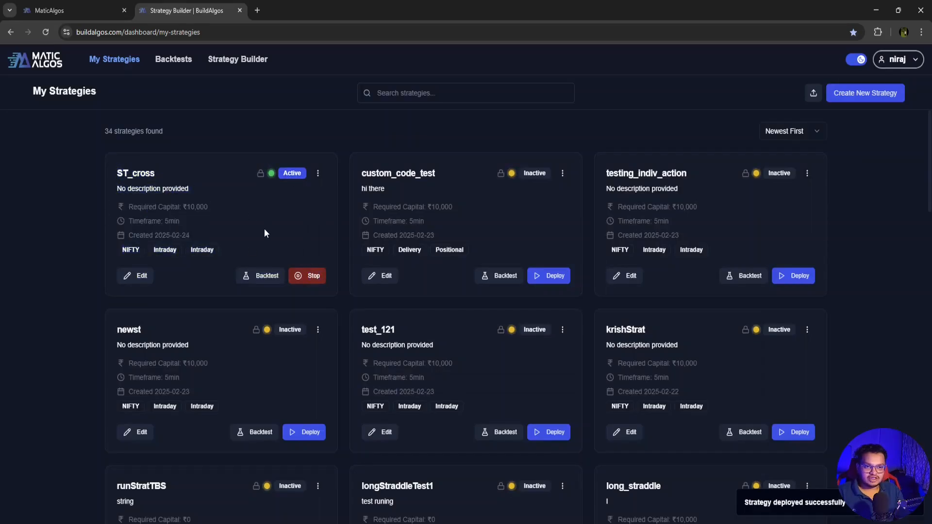
- Stop ST_cross without preventing its auto-start in the next session, and sort the strategies by status
{"action": "left_click", "coordinate": [316, 276]}
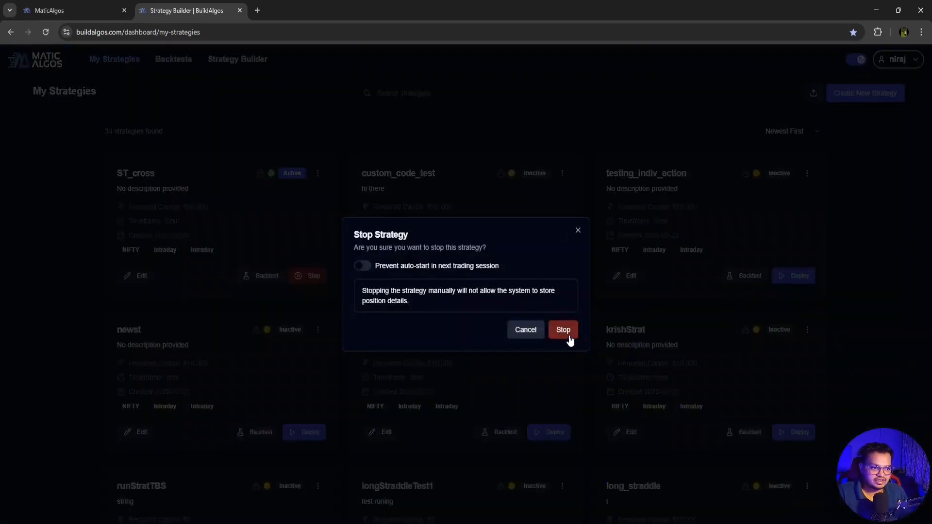
{"action": "left_click", "coordinate": [568, 335]}
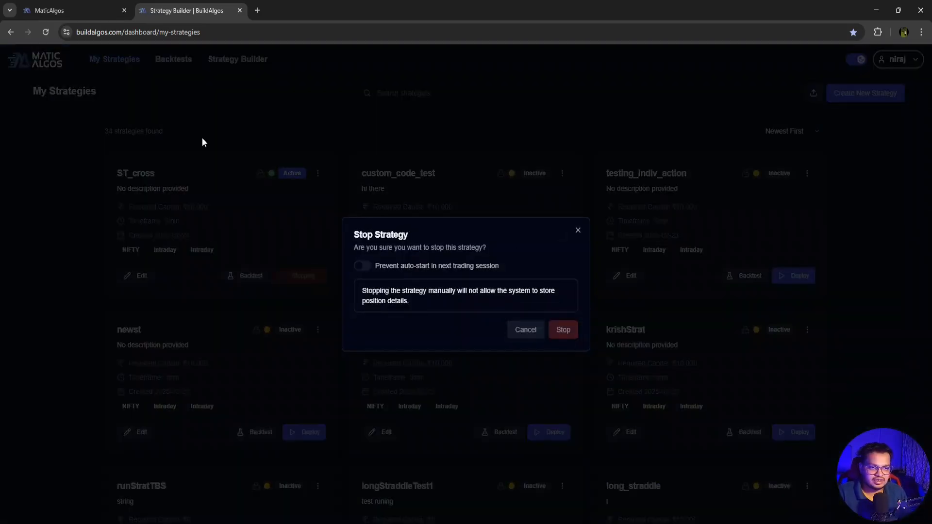
{"action": "left_click", "coordinate": [578, 231]}
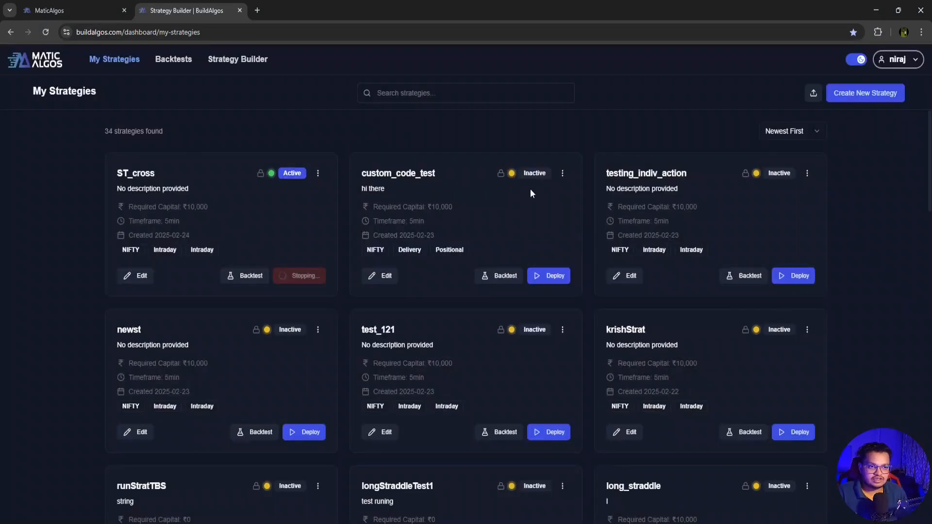
{"action": "left_click", "coordinate": [791, 134]}
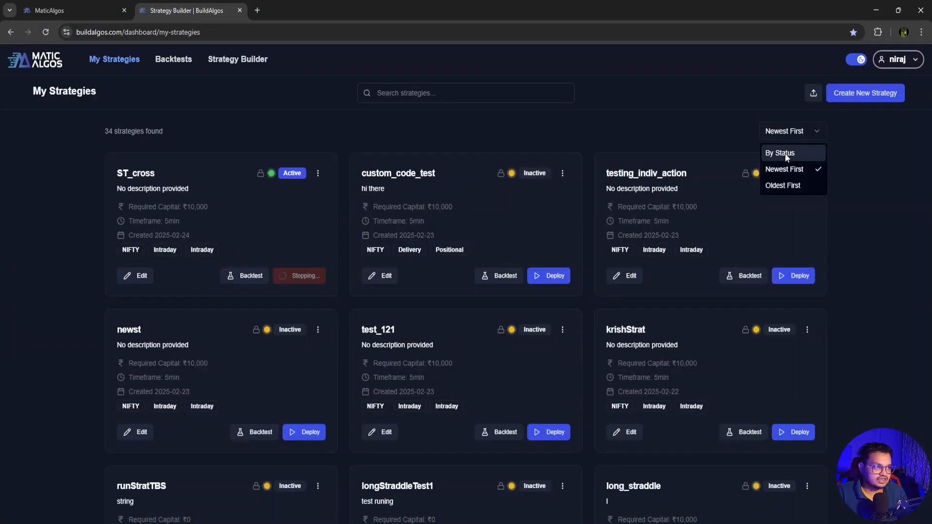
{"action": "left_click", "coordinate": [785, 154]}
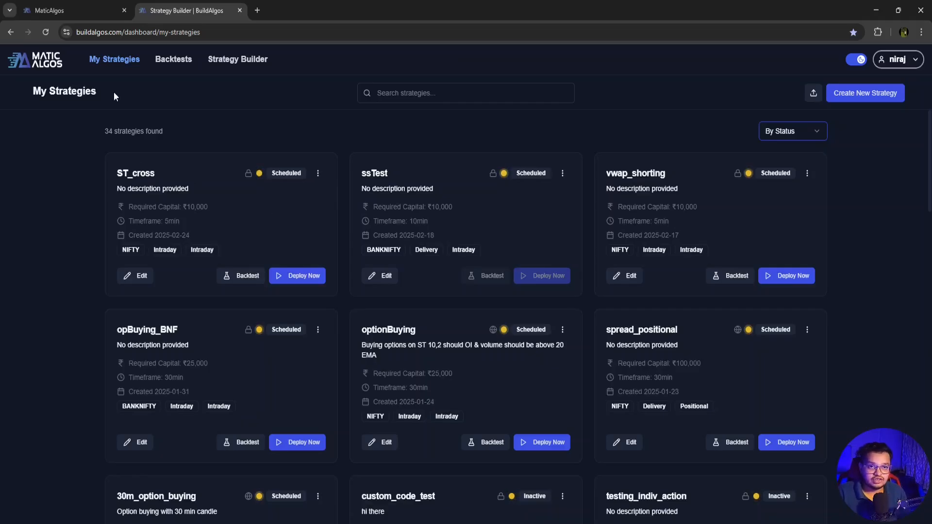
- Switch to the MaticAlgos site and sign in with the saved account details
{"action": "left_click", "coordinate": [90, 11]}
{"action": "left_click", "coordinate": [873, 69]}
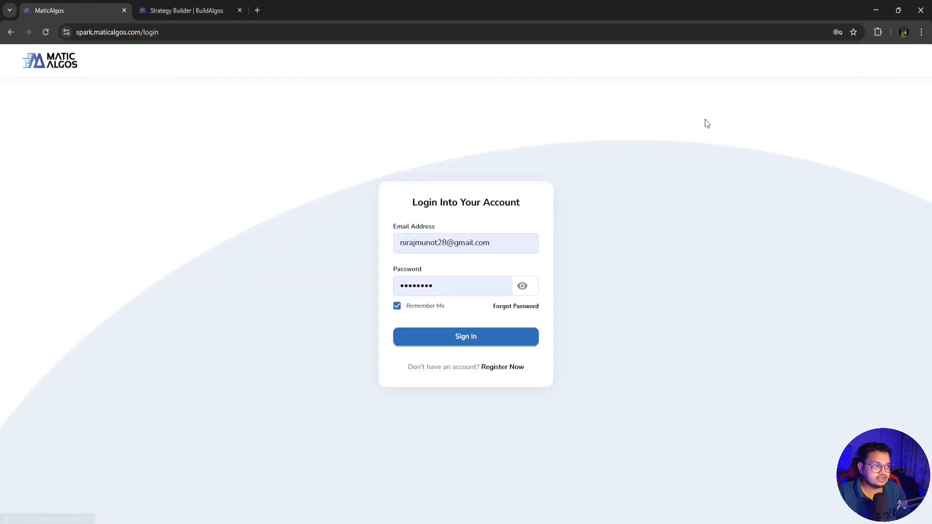
{"action": "left_click", "coordinate": [460, 340]}
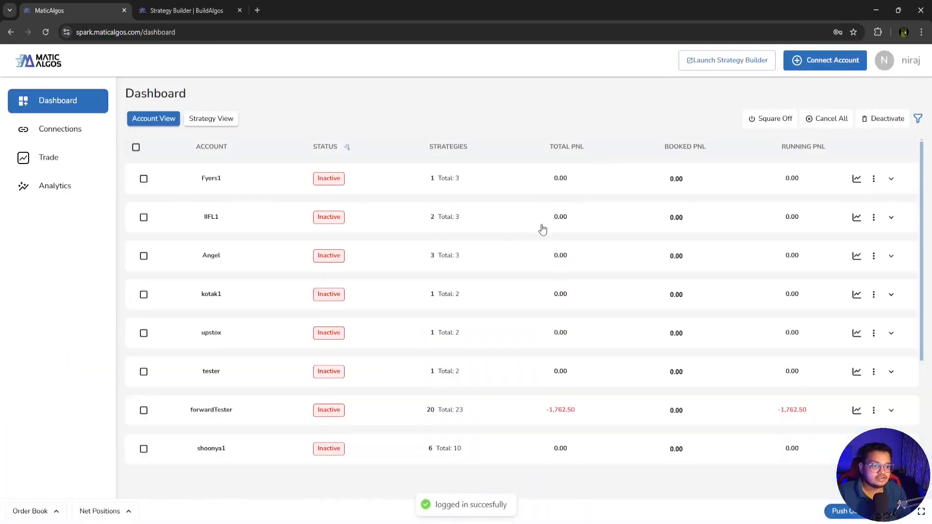
- Look over the connected broker accounts and locate ST_cross in the list of connection strategies
{"action": "left_click", "coordinate": [73, 138]}
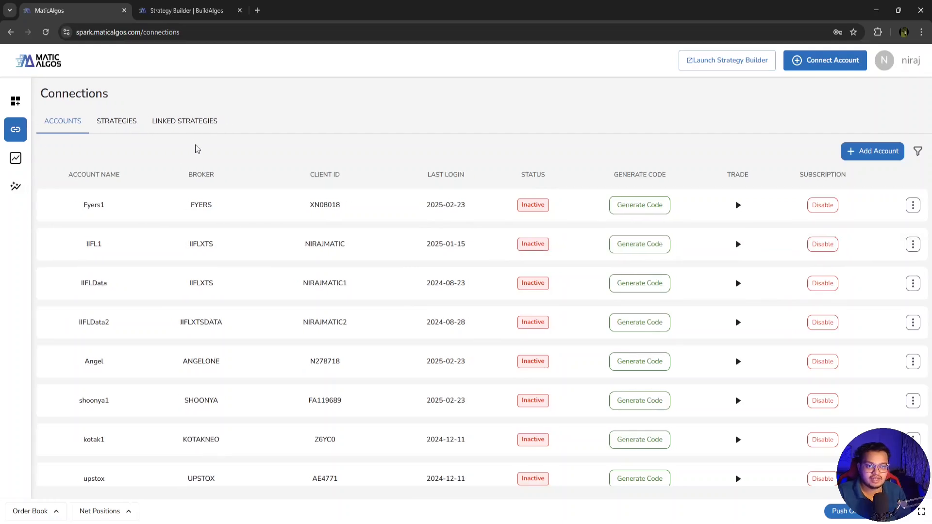
{"action": "left_click_drag", "start_coordinate": [77, 206], "coordinate": [506, 414]}
{"action": "left_click", "coordinate": [551, 404]}
{"action": "left_click", "coordinate": [117, 123]}
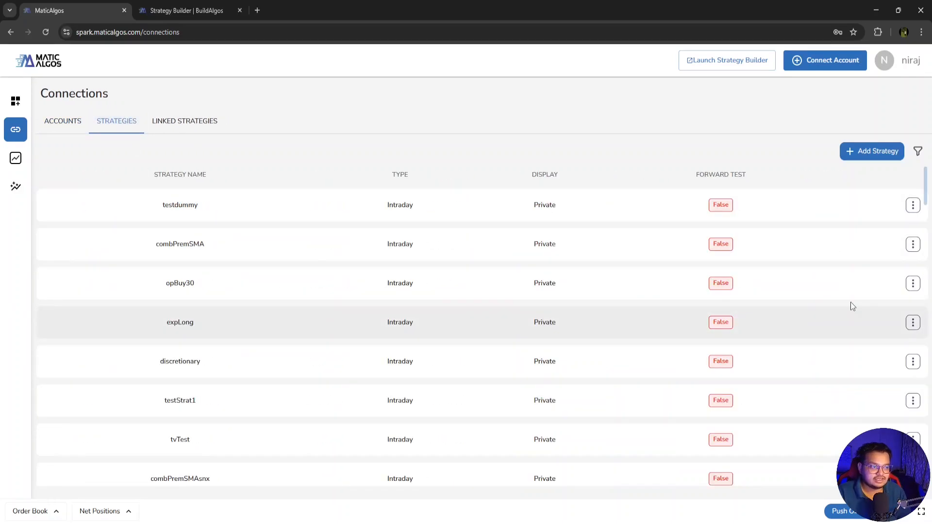
{"action": "scroll", "coordinate": [928, 194], "scroll_direction": "down", "scroll_amount": 10}
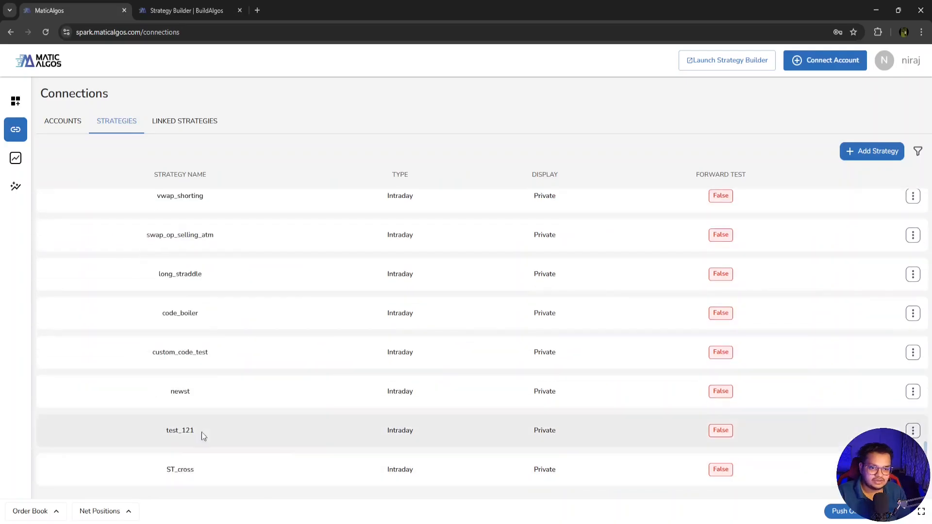
{"action": "left_click_drag", "start_coordinate": [138, 480], "coordinate": [529, 476]}
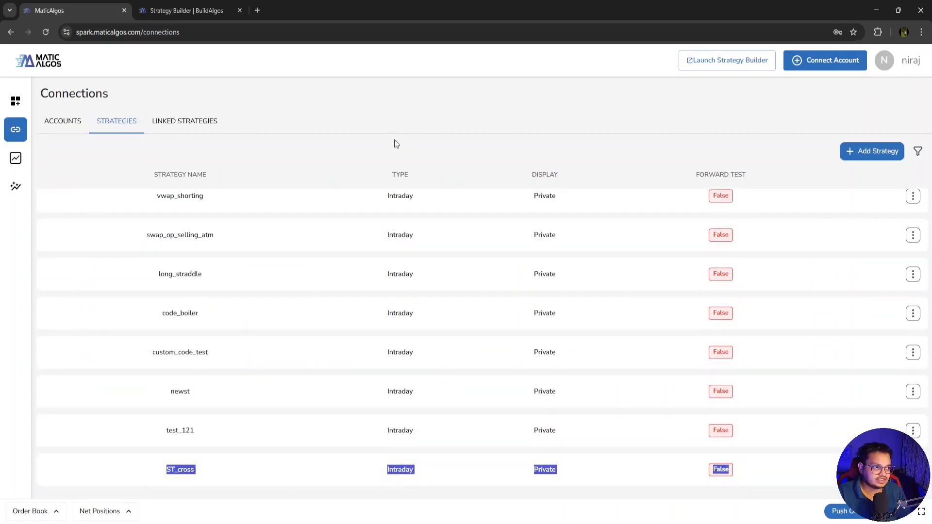
- Link the ST_cross strategy to the forwardTester account as an active link with multiplier 1 and capital deployed 0
{"action": "left_click", "coordinate": [160, 128]}
{"action": "left_click", "coordinate": [849, 151]}
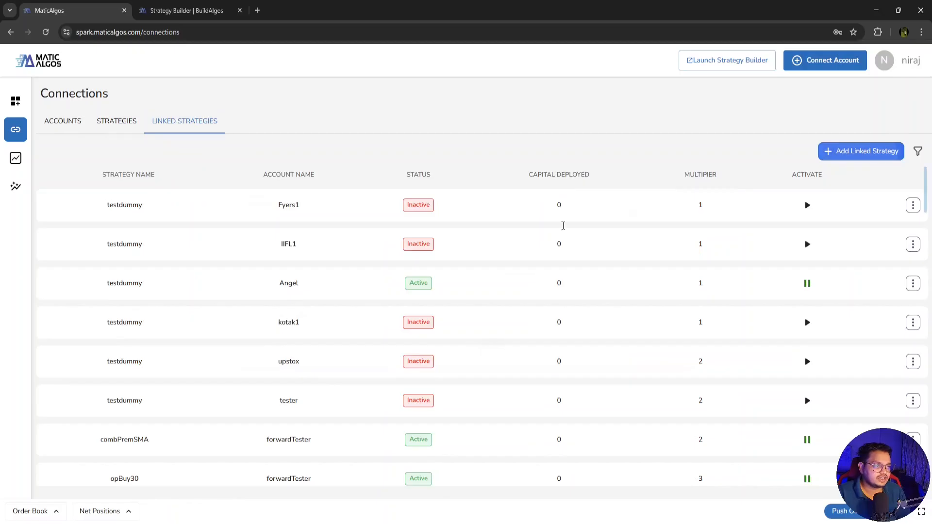
{"action": "left_click", "coordinate": [393, 213]}
{"action": "scroll", "coordinate": [299, 362], "scroll_direction": "down", "scroll_amount": 5}
{"action": "scroll", "coordinate": [299, 365], "scroll_direction": "down", "scroll_amount": 5}
{"action": "left_click", "coordinate": [295, 382]}
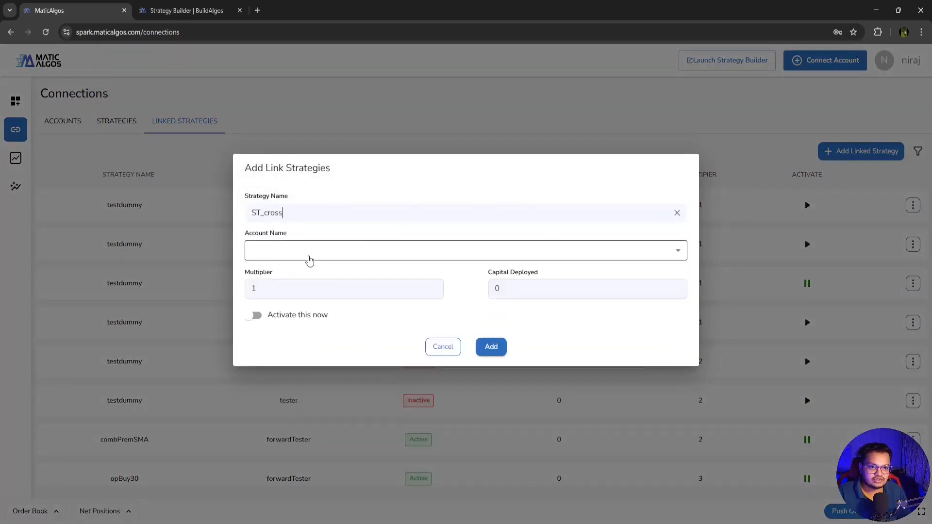
{"action": "left_click", "coordinate": [308, 258]}
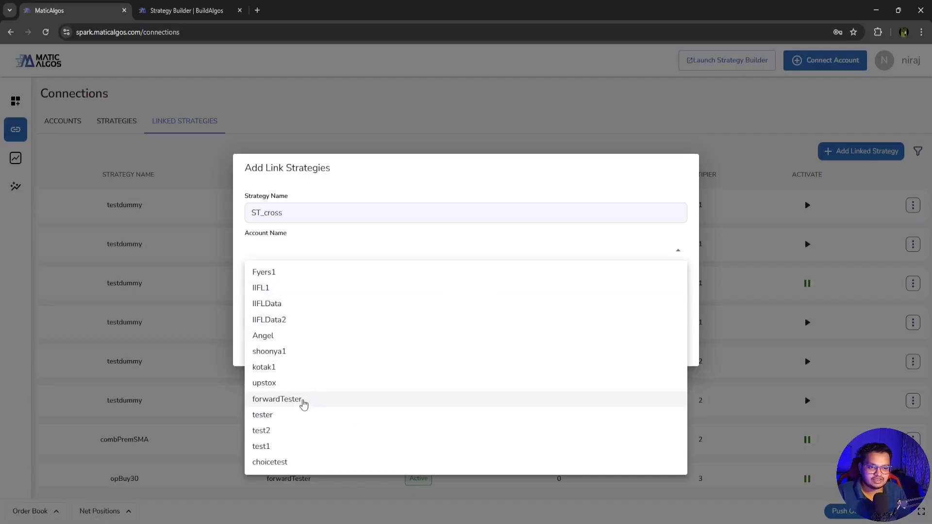
{"action": "left_click", "coordinate": [304, 400]}
{"action": "left_click", "coordinate": [499, 340]}
{"action": "left_click", "coordinate": [443, 346]}
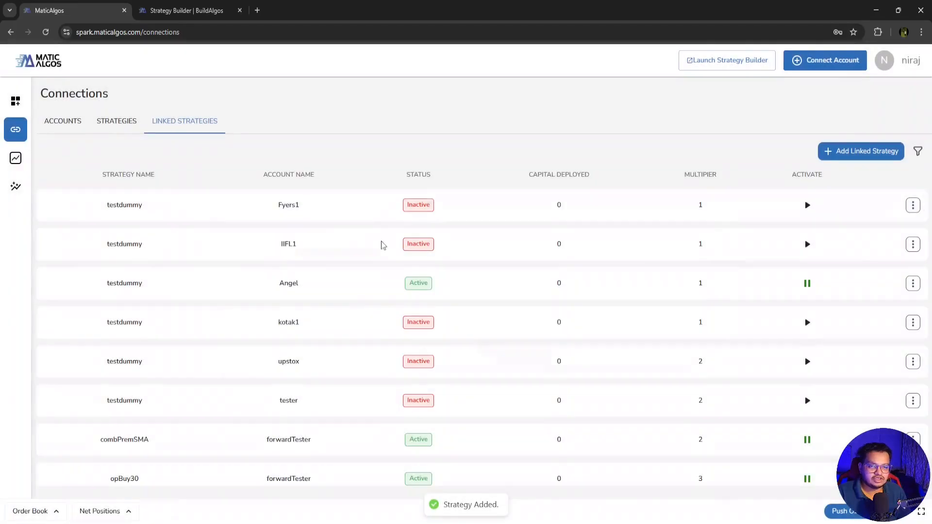
- Log in to the forwardTester account and activate it for trading, checking that ST_cross is among its strategies
{"action": "left_click", "coordinate": [67, 121]}
{"action": "scroll", "coordinate": [536, 330], "scroll_direction": "down", "scroll_amount": 1}
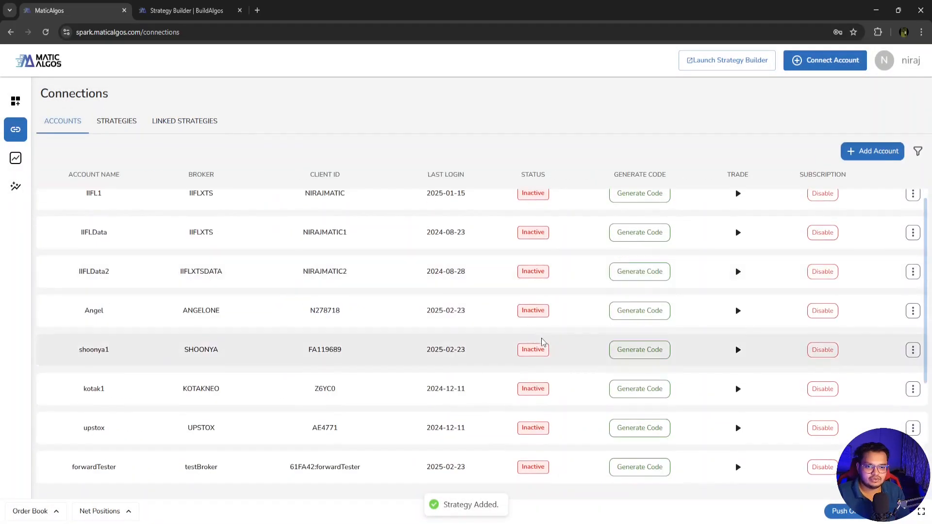
{"action": "scroll", "coordinate": [551, 349], "scroll_direction": "down", "scroll_amount": 1}
{"action": "mouse_move", "coordinate": [35, 445]}
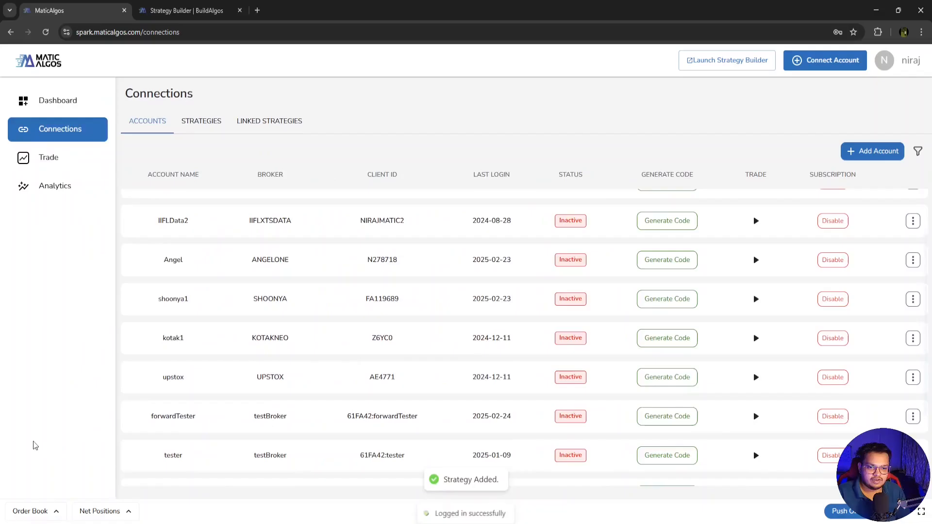
{"action": "left_click", "coordinate": [738, 418]}
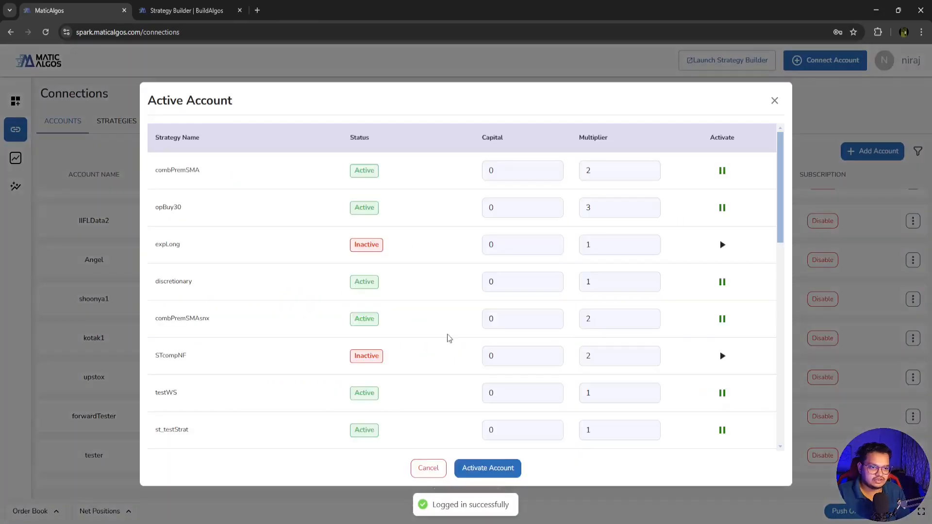
{"action": "scroll", "coordinate": [190, 270], "scroll_direction": "down", "scroll_amount": 10}
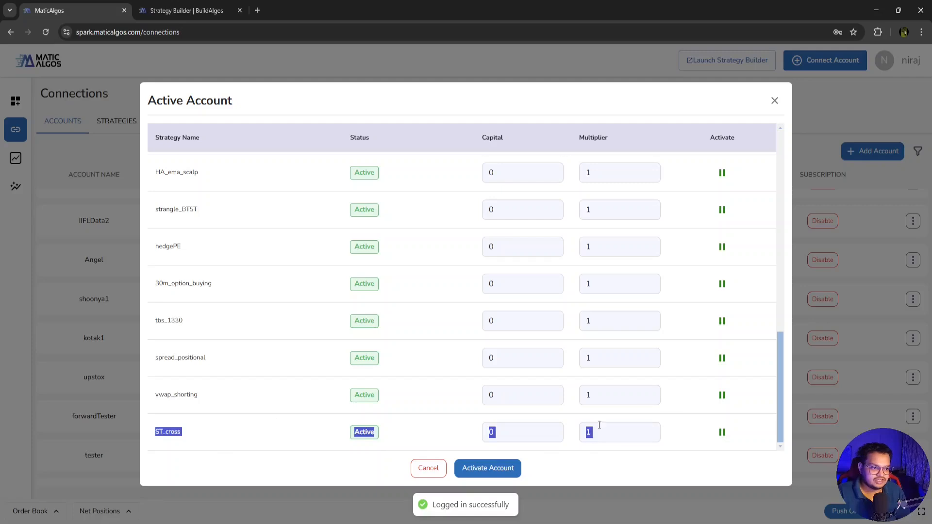
{"action": "left_click", "coordinate": [495, 460]}
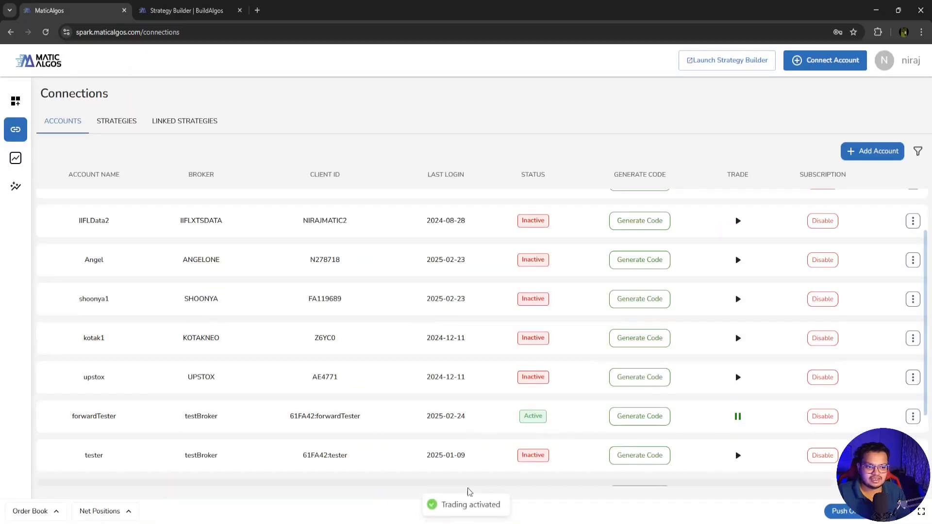
- View the scheduled strategies in BuildAlgos and examine the accounts' status and PNL on the MaticAlgos dashboard
{"action": "key", "text": "ctrl+Tab"}
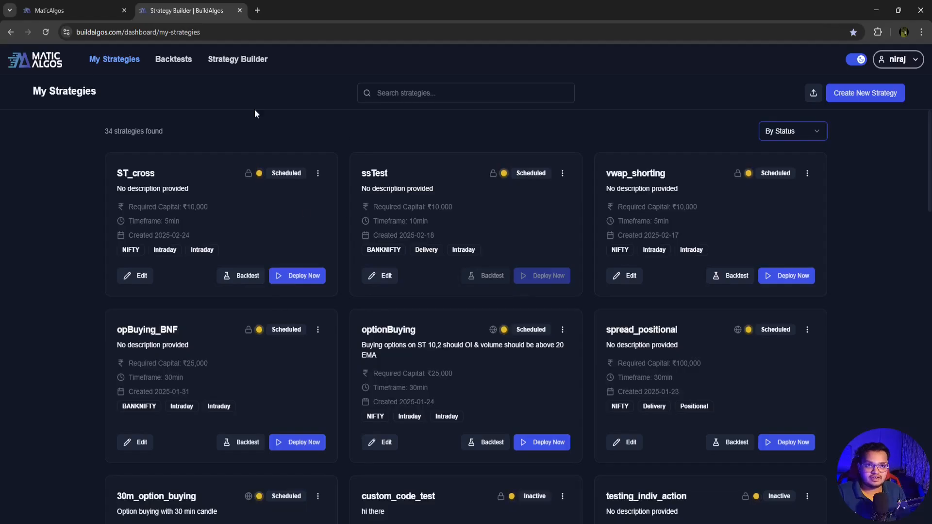
{"action": "key", "text": "ctrl+Tab"}
{"action": "left_click", "coordinate": [24, 101]}
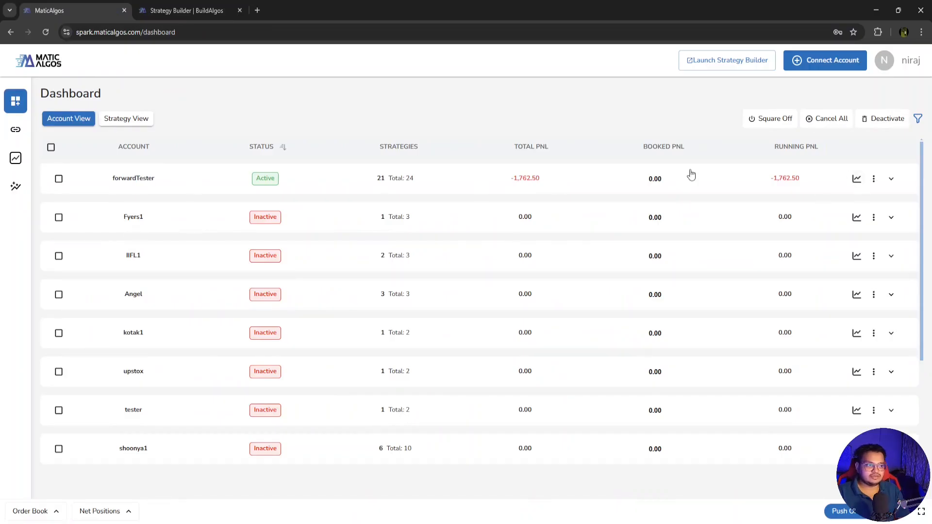
- Switch to BuildAlgos, open the ST_cross strategy for editing and look over its flow of conditions and actions
{"action": "key", "text": "ctrl+Tab"}
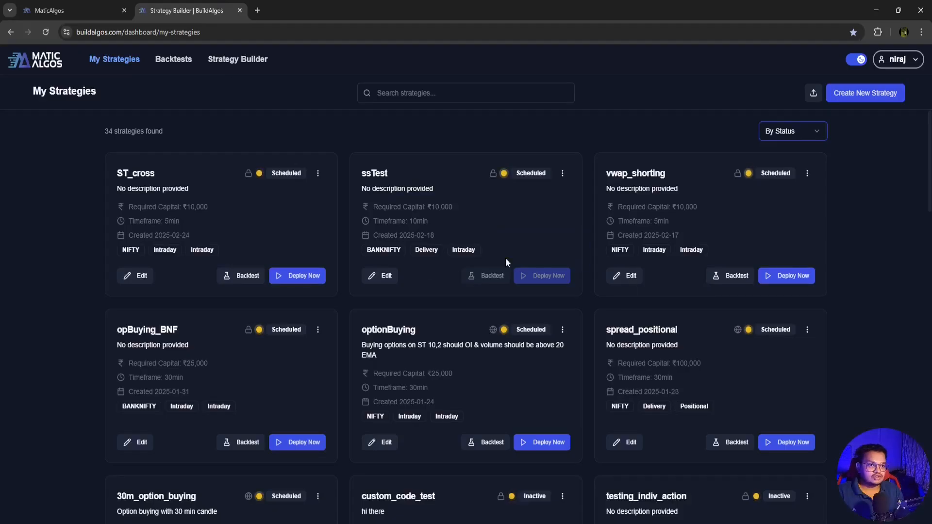
{"action": "left_click", "coordinate": [140, 276]}
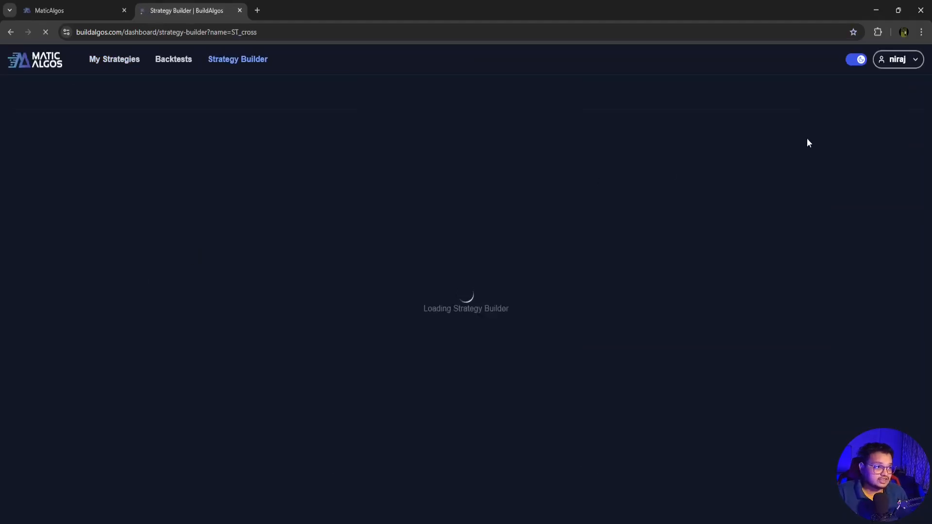
{"action": "left_click_drag", "start_coordinate": [436, 189], "coordinate": [534, 247]}
{"action": "scroll", "coordinate": [471, 251], "scroll_direction": "up", "scroll_amount": 3}
{"action": "left_click_drag", "start_coordinate": [375, 269], "coordinate": [430, 188]}
{"action": "scroll", "coordinate": [430, 187], "scroll_direction": "down", "scroll_amount": 1}
- View the generated Python code of ST_cross and examine its action legs and the buy and sell conditions in onCandleClose
{"action": "left_click", "coordinate": [832, 93]}
{"action": "scroll", "coordinate": [818, 260], "scroll_direction": "down", "scroll_amount": 10}
{"action": "scroll", "coordinate": [796, 271], "scroll_direction": "down", "scroll_amount": 5}
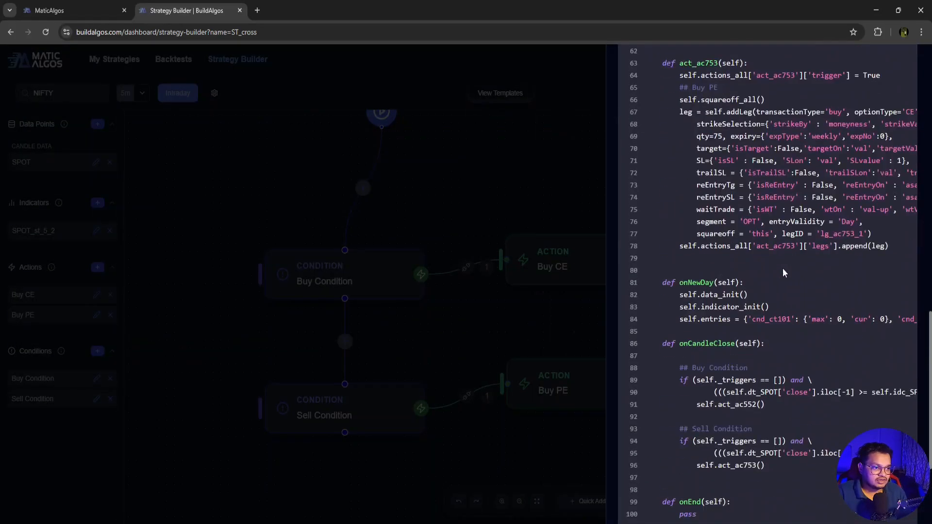
{"action": "scroll", "coordinate": [780, 270], "scroll_direction": "up", "scroll_amount": 14}
{"action": "scroll", "coordinate": [772, 270], "scroll_direction": "down", "scroll_amount": 12}
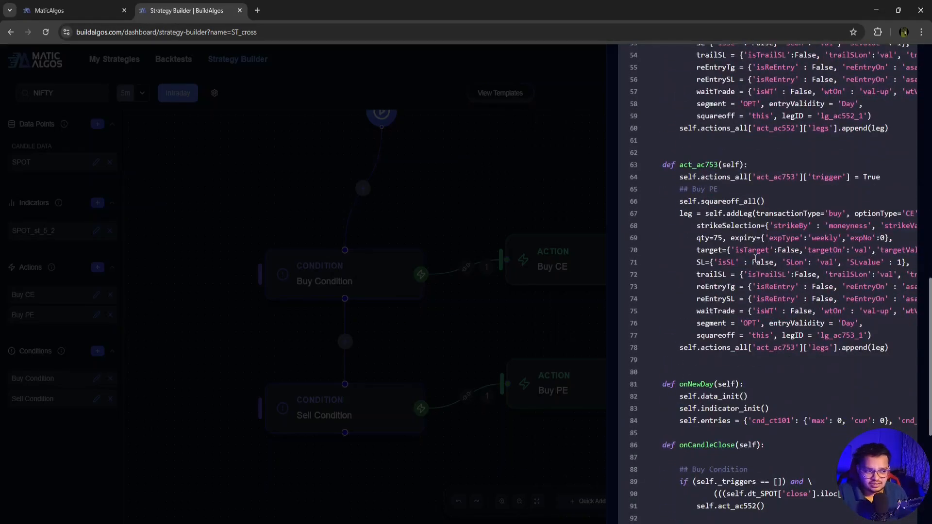
{"action": "scroll", "coordinate": [755, 260], "scroll_direction": "down", "scroll_amount": 4}
{"action": "left_click_drag", "start_coordinate": [679, 265], "coordinate": [789, 293]}
{"action": "left_click", "coordinate": [772, 275]}
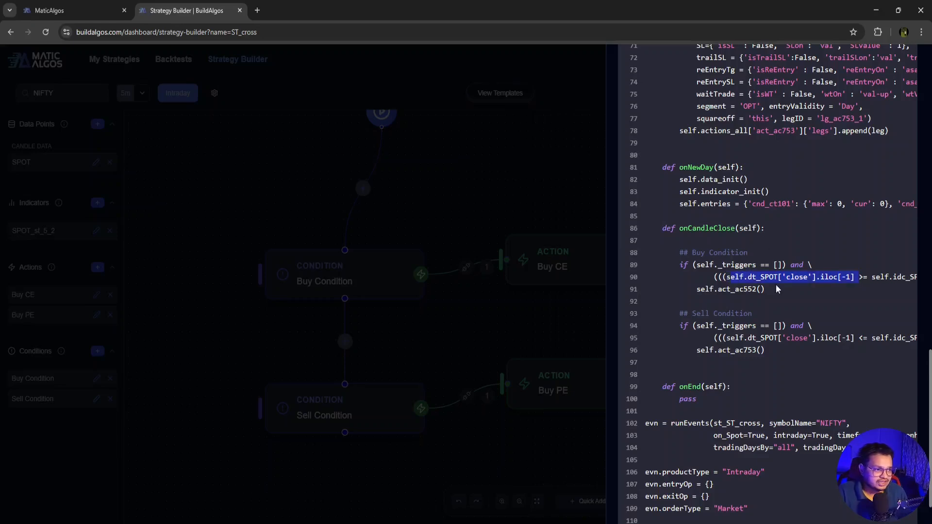
{"action": "scroll", "coordinate": [777, 289], "scroll_direction": "up", "scroll_amount": 18}
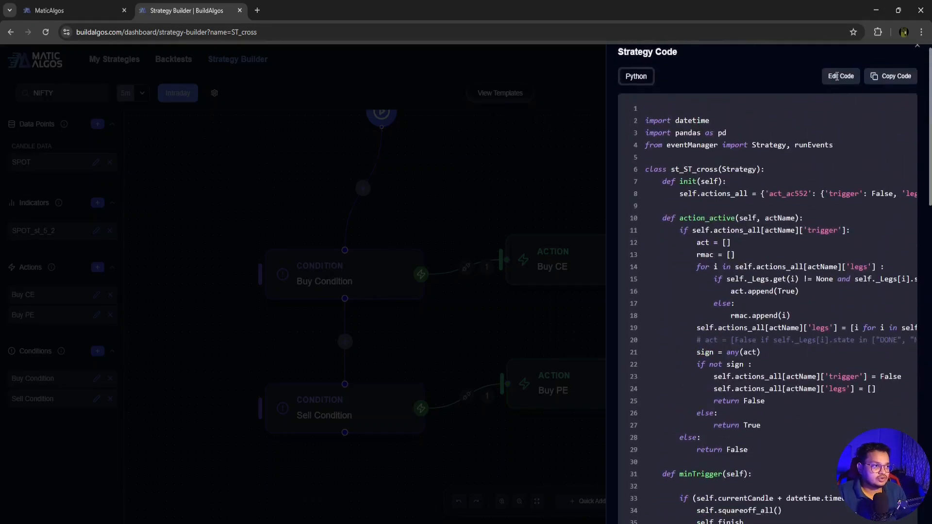
- Open the ST_cross code for editing and read it through, then return to the builder and the list of strategies
{"action": "left_click", "coordinate": [835, 88]}
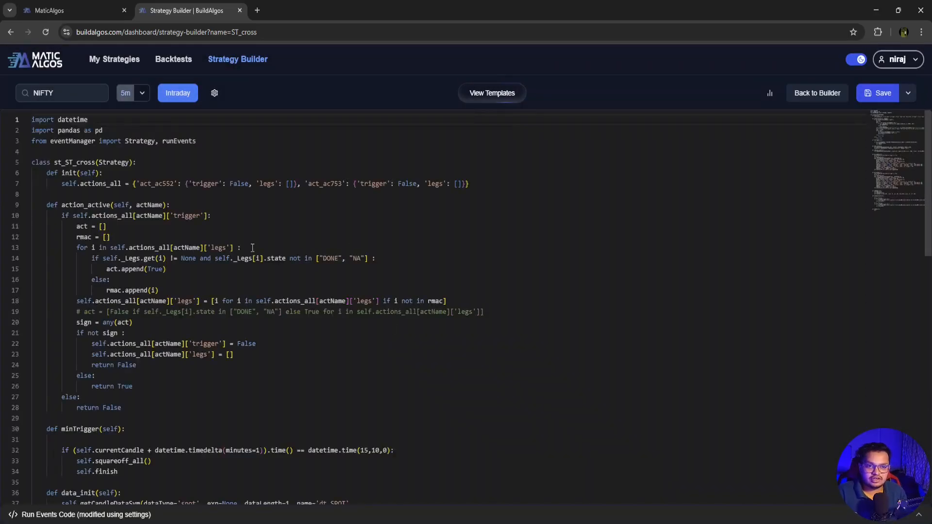
{"action": "scroll", "coordinate": [271, 233], "scroll_direction": "down", "scroll_amount": 6}
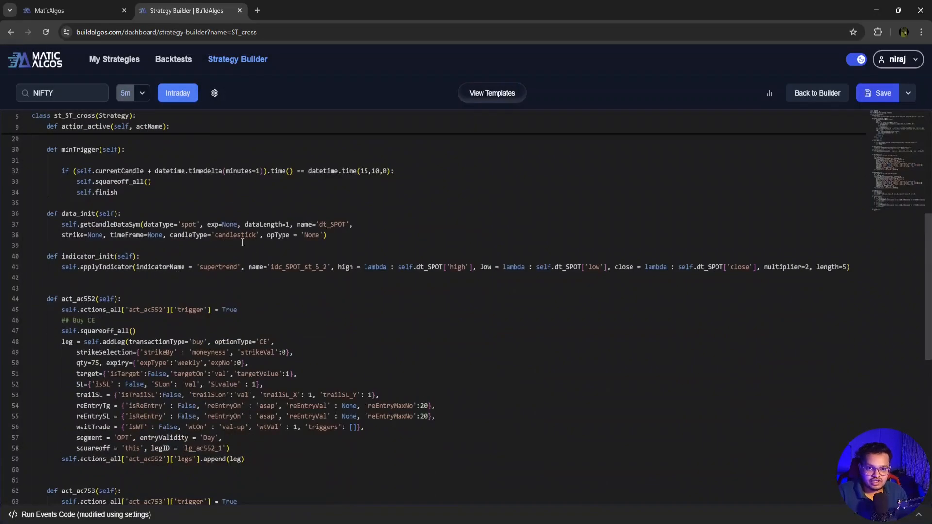
{"action": "scroll", "coordinate": [242, 243], "scroll_direction": "down", "scroll_amount": 6}
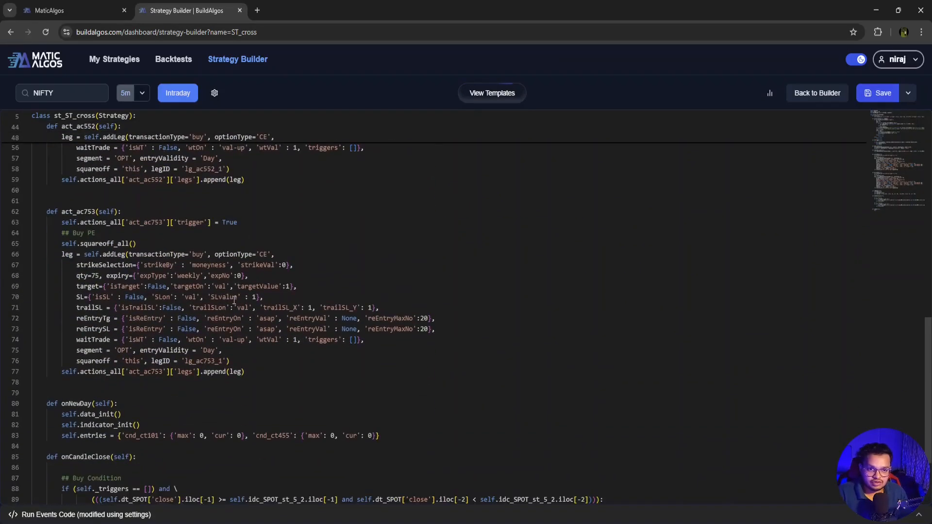
{"action": "scroll", "coordinate": [194, 315], "scroll_direction": "down", "scroll_amount": 3}
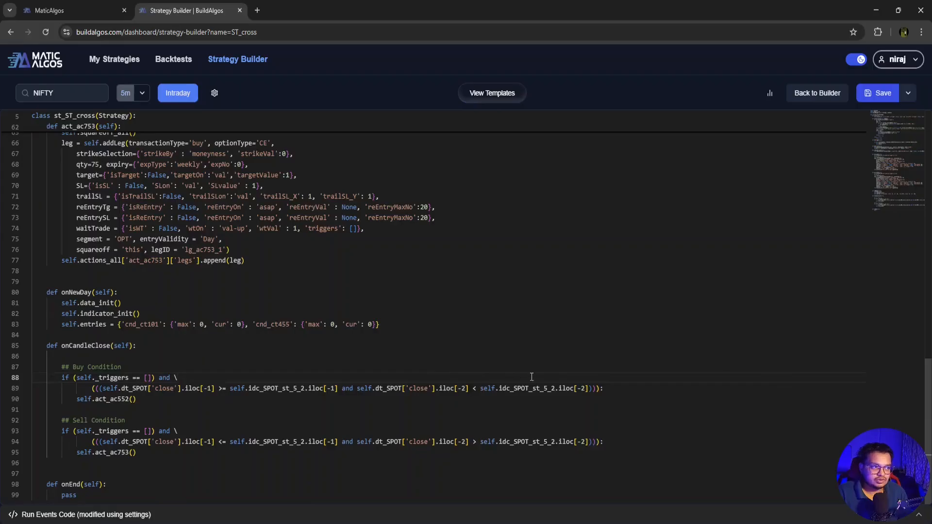
{"action": "scroll", "coordinate": [618, 354], "scroll_direction": "up", "scroll_amount": 5}
{"action": "left_click_drag", "start_coordinate": [907, 164], "coordinate": [889, 122]}
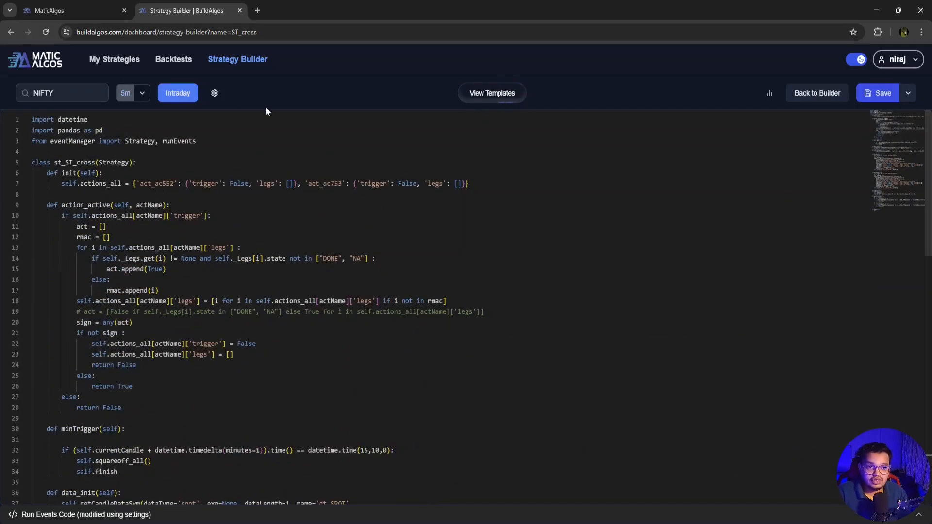
{"action": "left_click", "coordinate": [833, 98]}
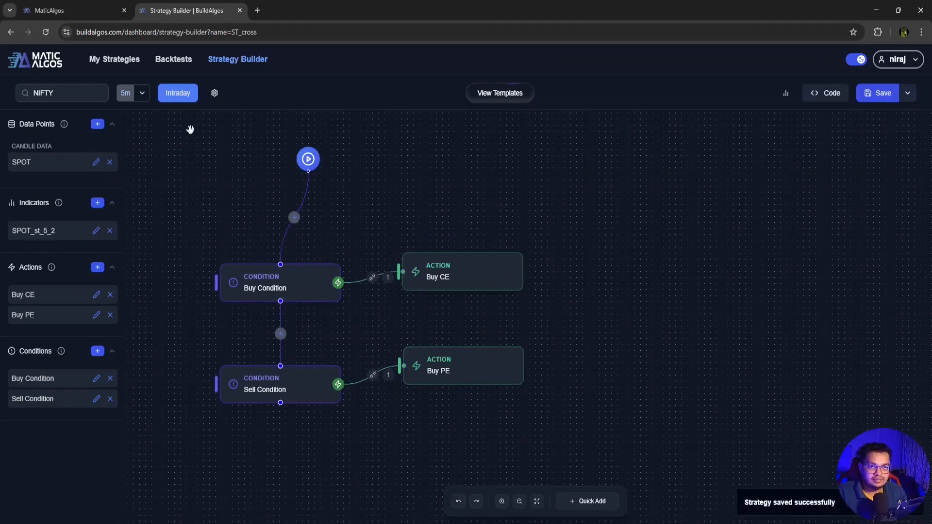
{"action": "left_click", "coordinate": [123, 62]}
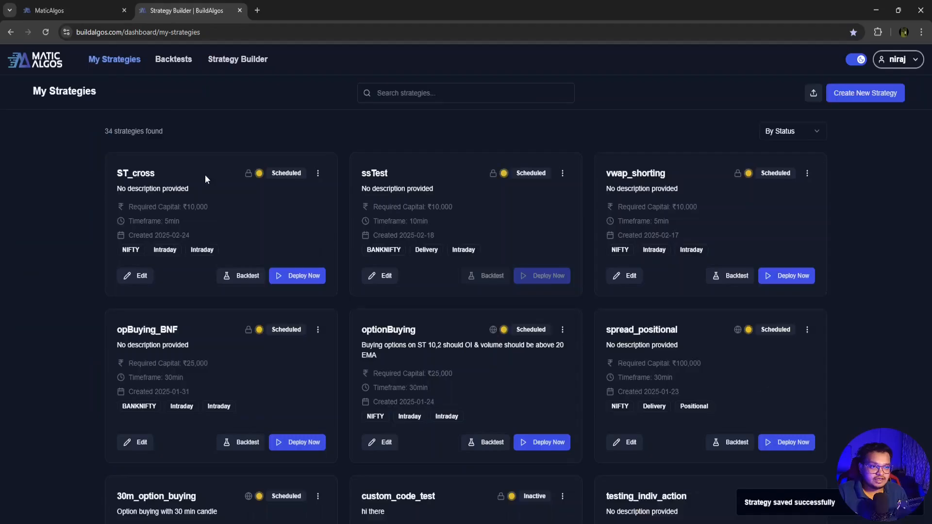